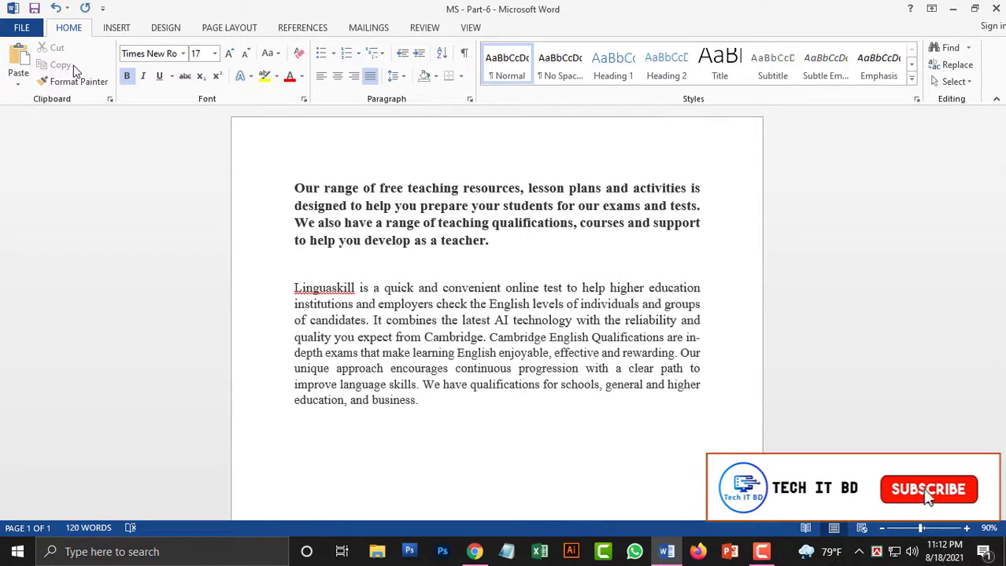
pyautogui.click(72, 82)
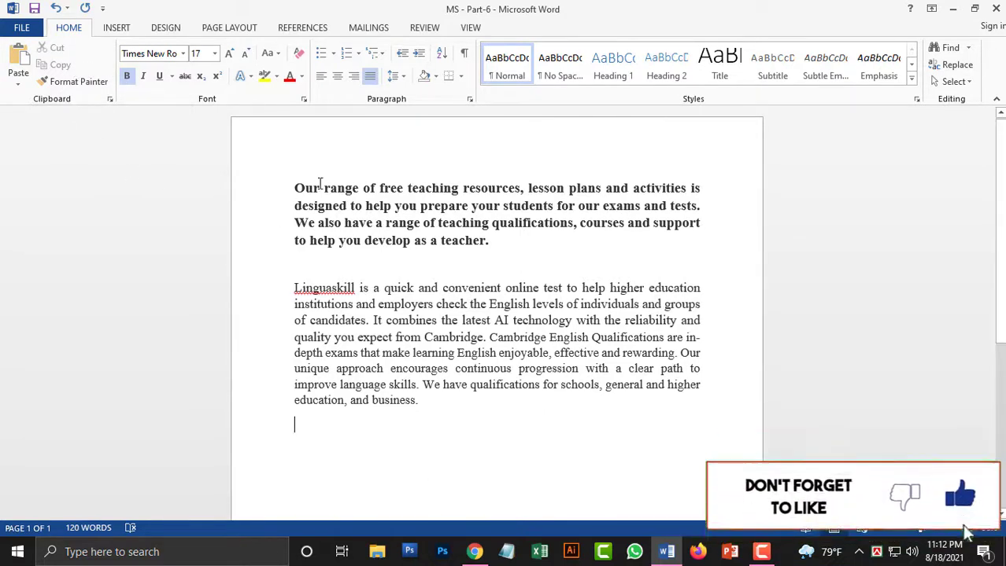
pyautogui.scroll(-1, 380, 205)
pyautogui.scroll(1, 381, 207)
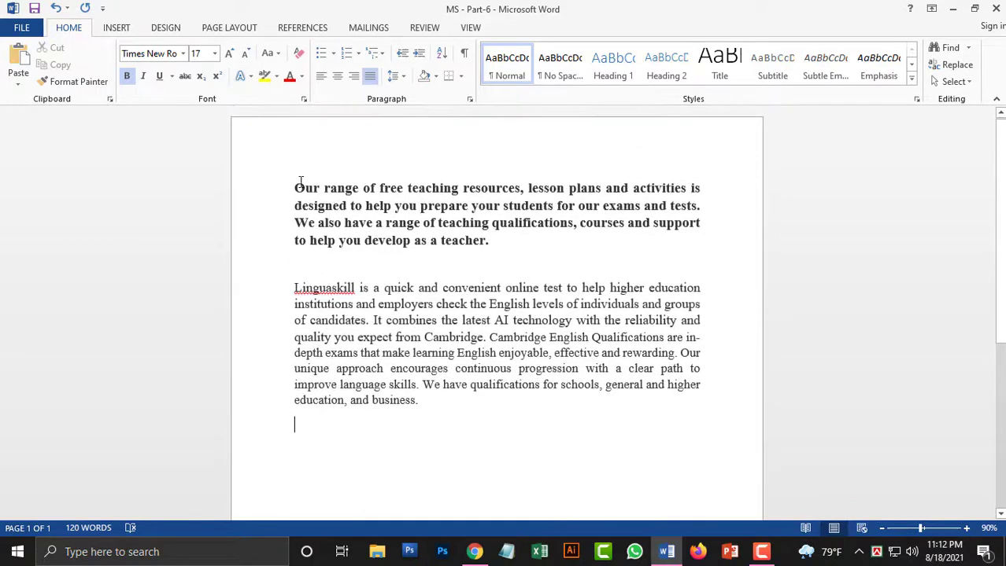
pyautogui.moveTo(289, 186); pyautogui.dragTo(466, 247)
pyautogui.click(264, 248)
pyautogui.scroll(-1, 263, 249)
pyautogui.scroll(1, 283, 248)
pyautogui.scroll(-2, 331, 205)
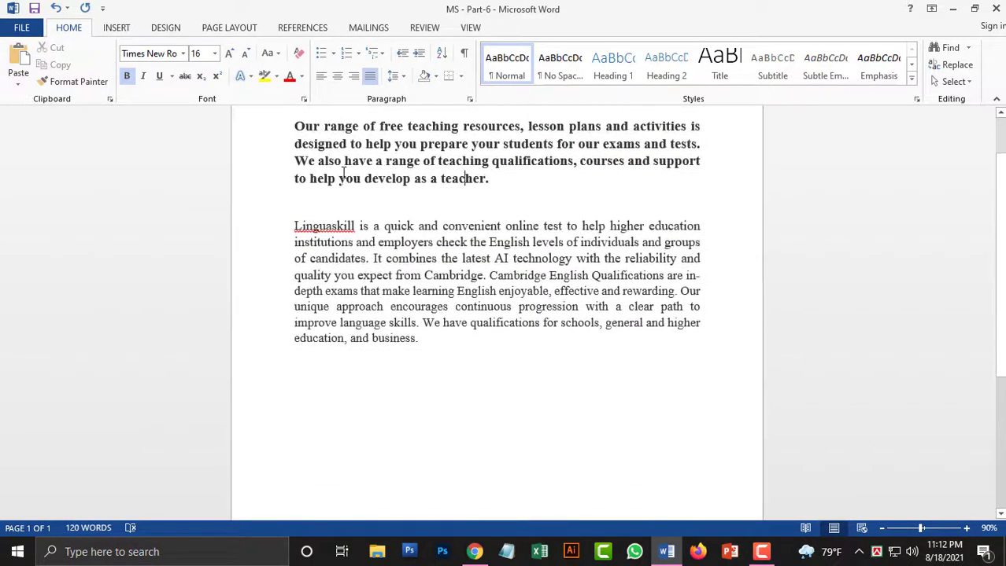
pyautogui.moveTo(301, 128); pyautogui.dragTo(360, 129)
pyautogui.click(385, 144)
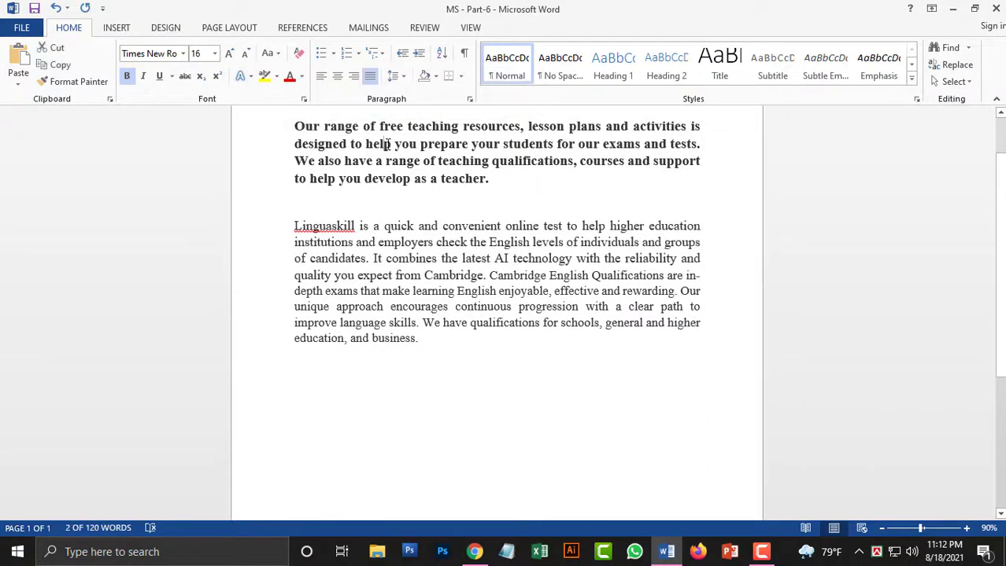
pyautogui.scroll(2, 368, 176)
pyautogui.moveTo(292, 188); pyautogui.dragTo(740, 214)
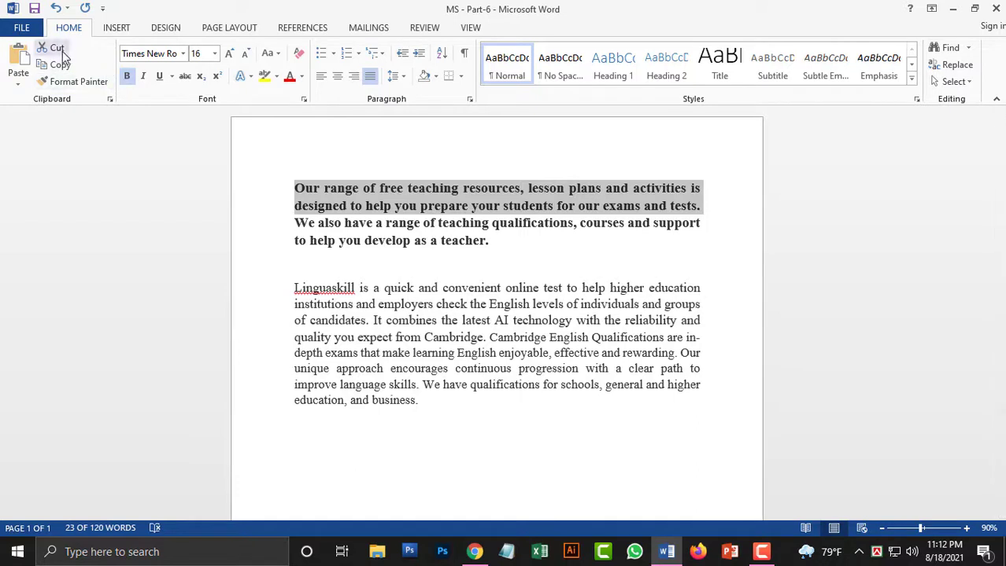
pyautogui.click(439, 206)
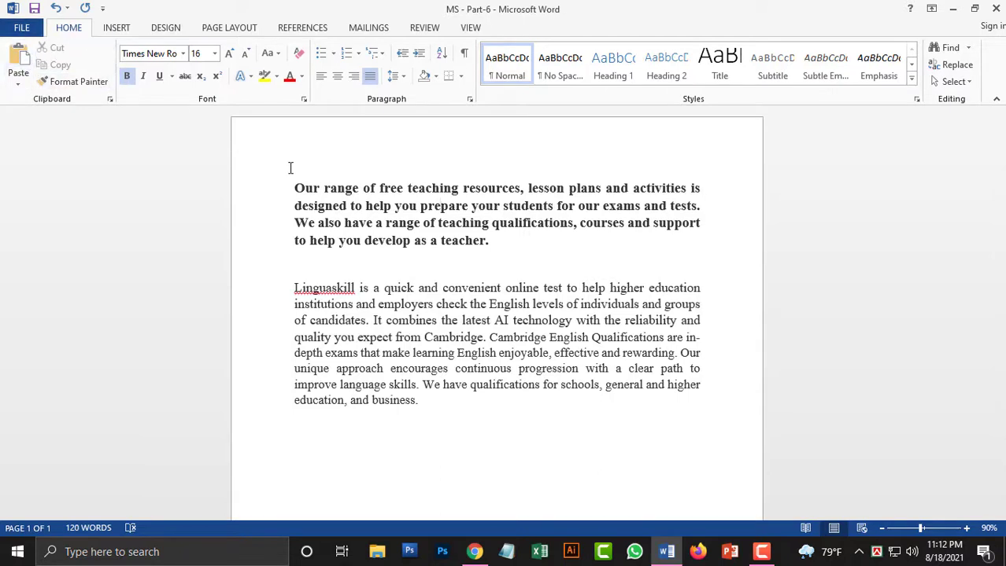
# - Cut the opening sentence "Our range of free teaching resources..." and paste it below the Linguaskill paragraph at the end of the document
pyautogui.moveTo(293, 188); pyautogui.dragTo(706, 210)
pyautogui.hotkey('ctrl', 'c')
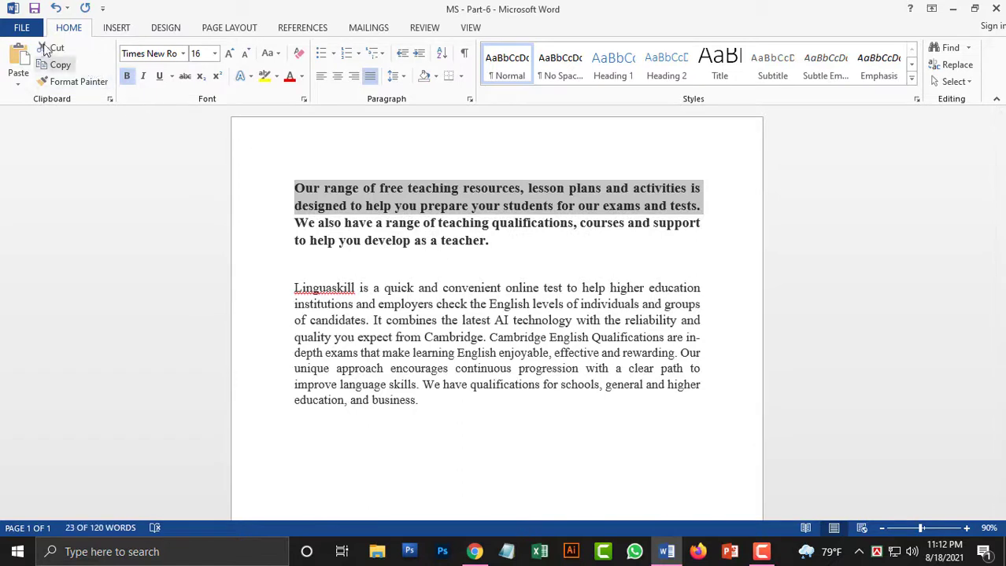
pyautogui.click(49, 48)
pyautogui.scroll(-3, 394, 236)
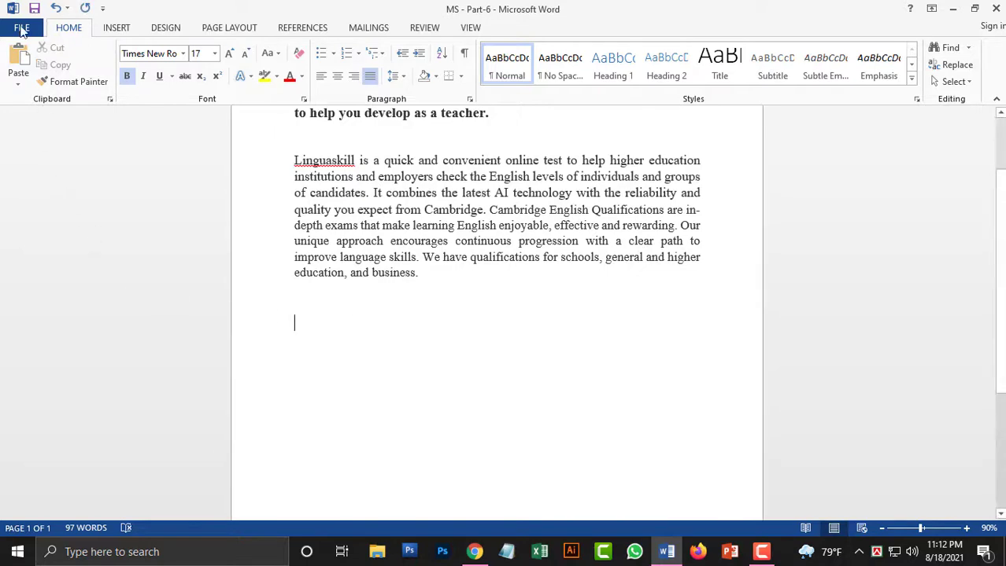
pyautogui.click(19, 61)
pyautogui.scroll(3, 236, 168)
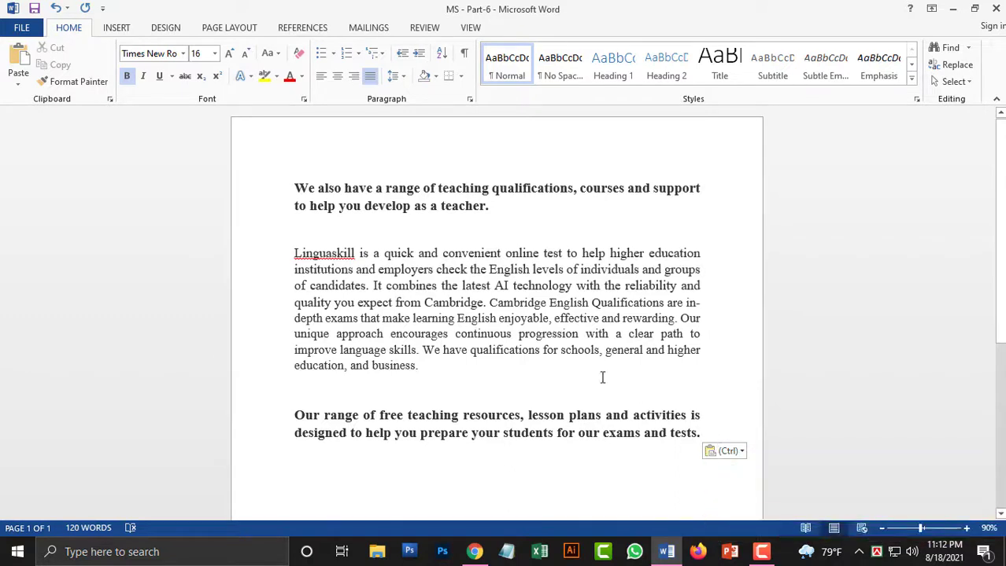
# - Copy the bold closing sentence "Our range of free teaching resources..." and paste it before "We also have a range" at the document's start
pyautogui.moveTo(703, 435); pyautogui.dragTo(283, 414)
pyautogui.scroll(-2, 551, 393)
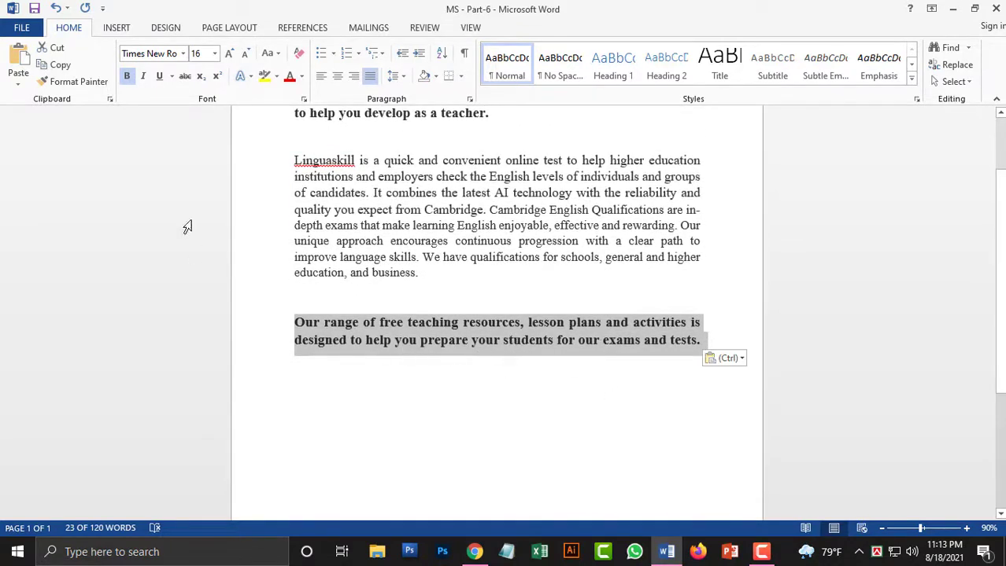
pyautogui.click(69, 65)
pyautogui.scroll(2, 306, 181)
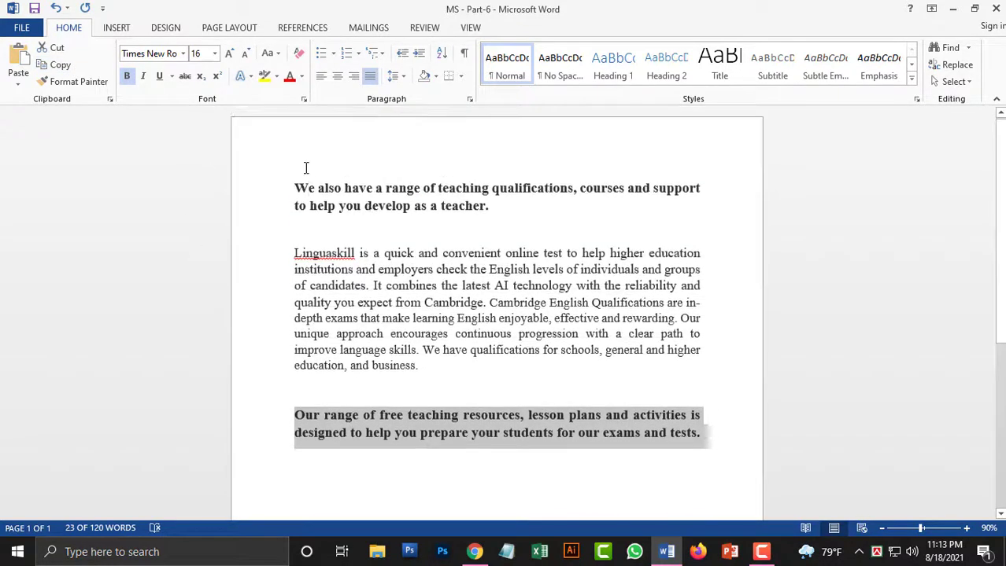
pyautogui.click(306, 167)
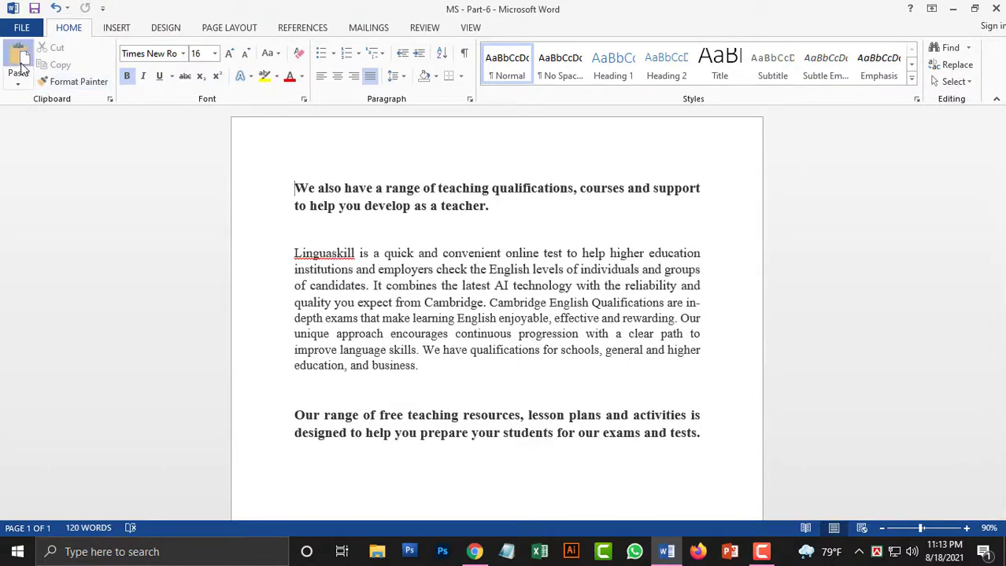
pyautogui.click(17, 59)
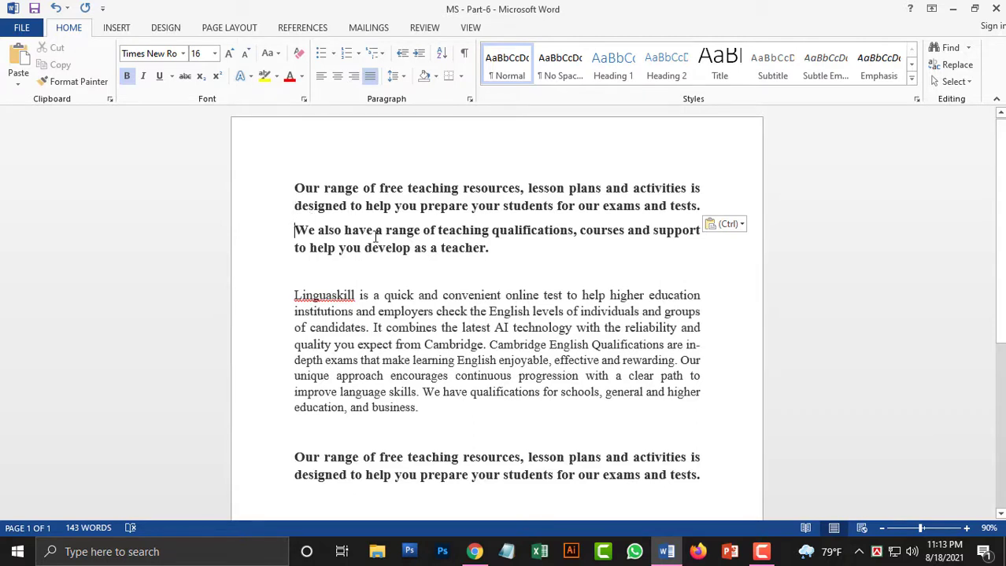
# - Compare the two copies of the "Our range of free teaching resources" sentence at the start and end of the document
pyautogui.scroll(-2, 354, 393)
pyautogui.scroll(2, 388, 163)
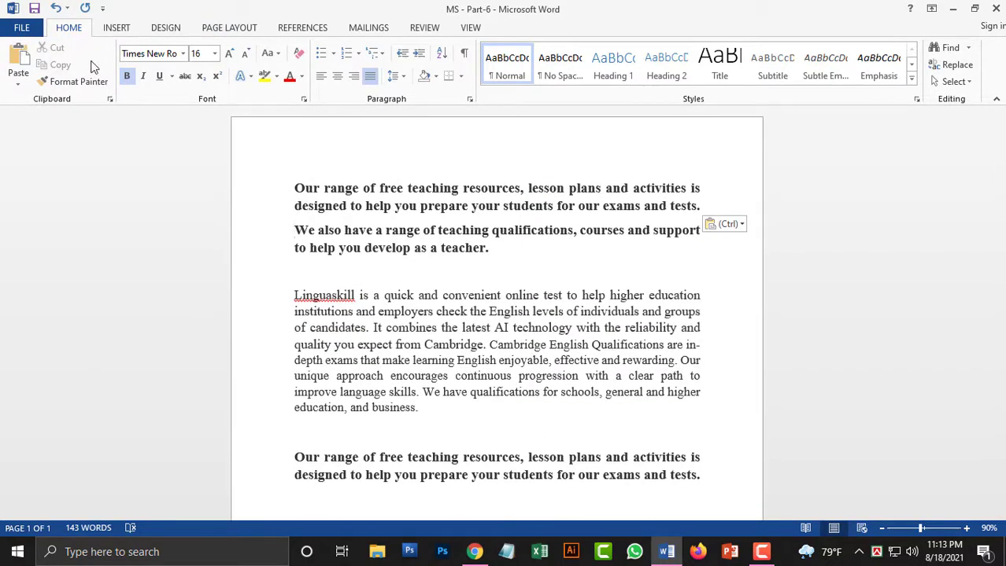
pyautogui.scroll(-2, 391, 157)
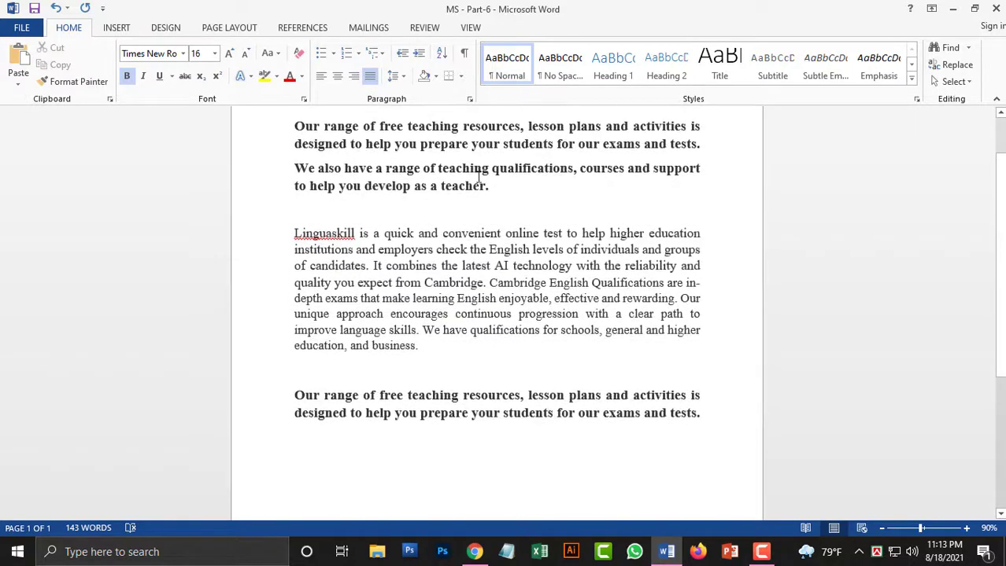
pyautogui.scroll(2, 417, 223)
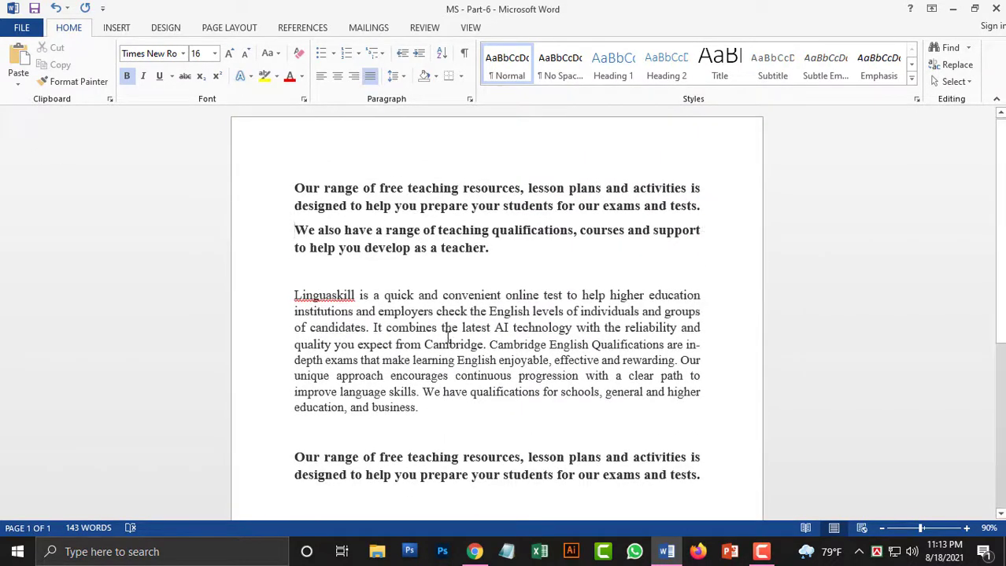
pyautogui.scroll(-2, 516, 169)
pyautogui.scroll(2, 344, 160)
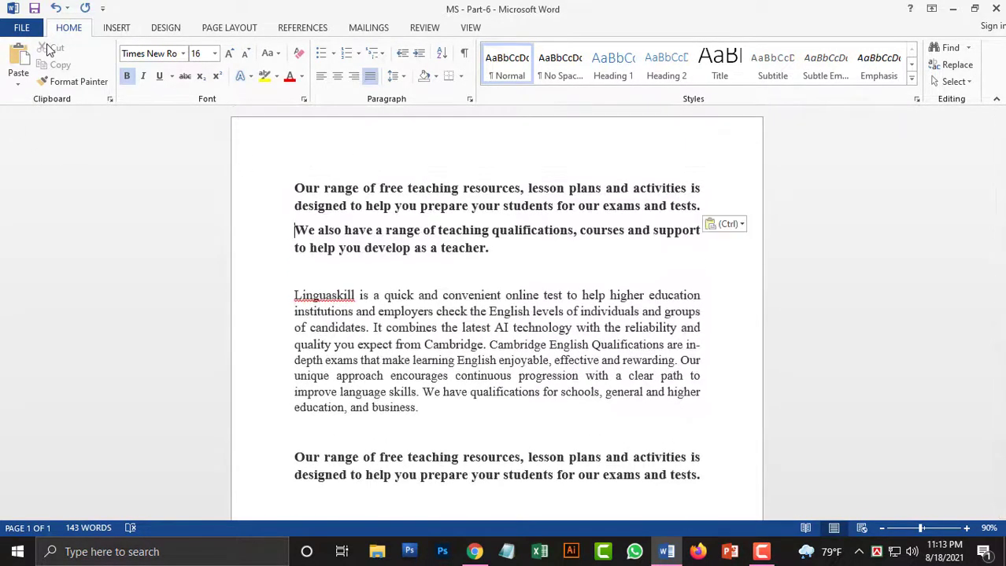
pyautogui.scroll(-1, 406, 416)
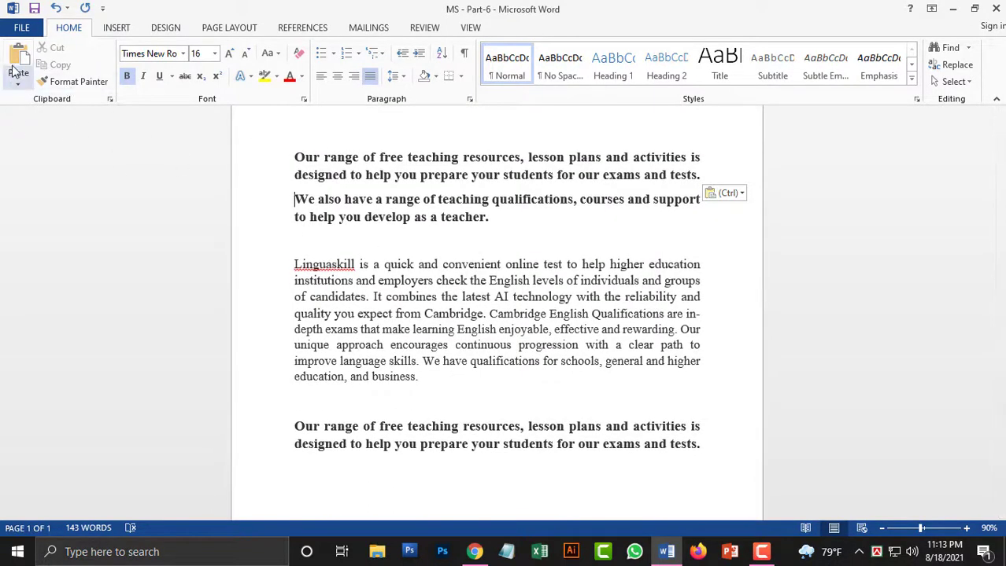
pyautogui.scroll(-2, 475, 425)
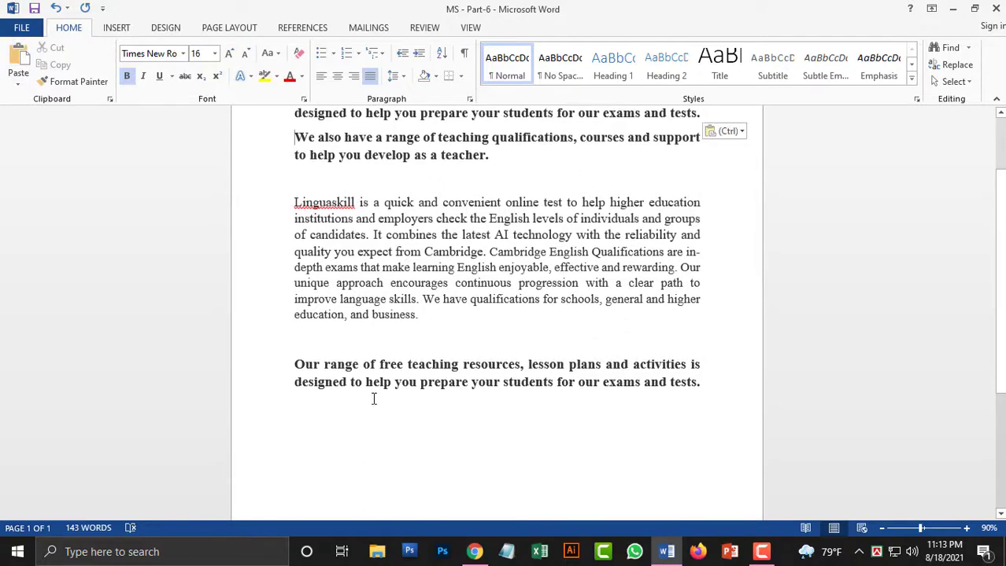
pyautogui.scroll(3, 393, 403)
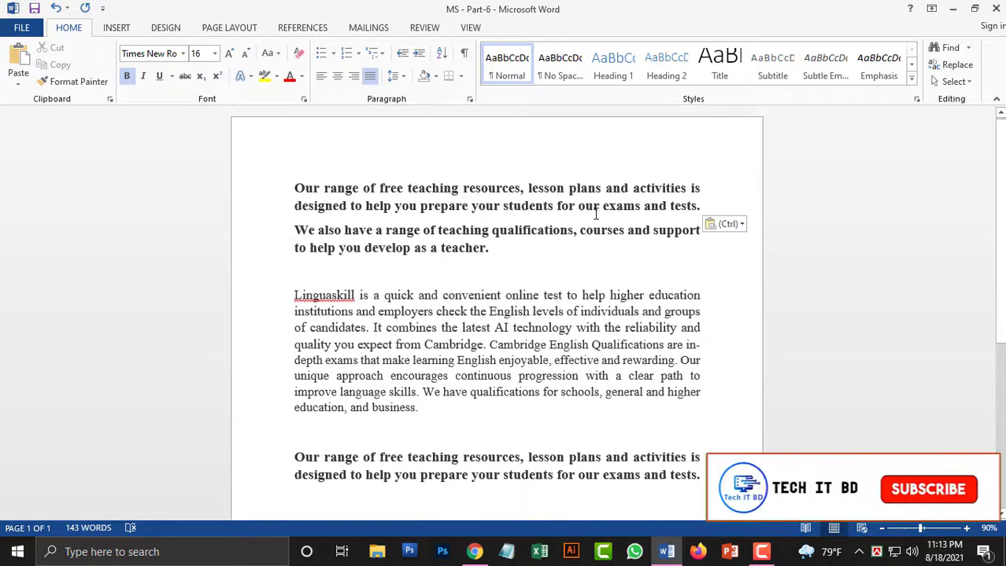
pyautogui.scroll(-2, 407, 203)
pyautogui.scroll(2, 149, 236)
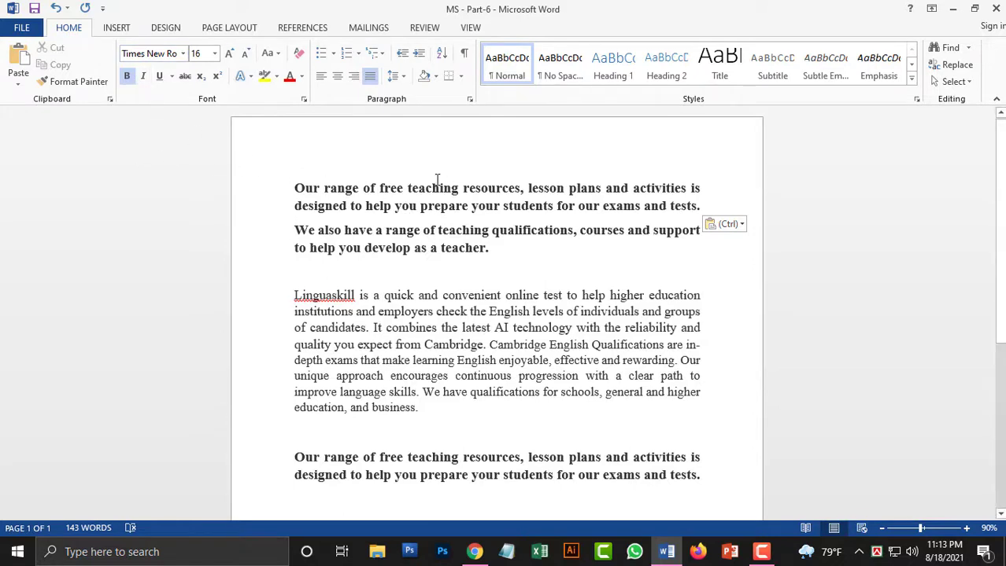
pyautogui.scroll(-2, 345, 196)
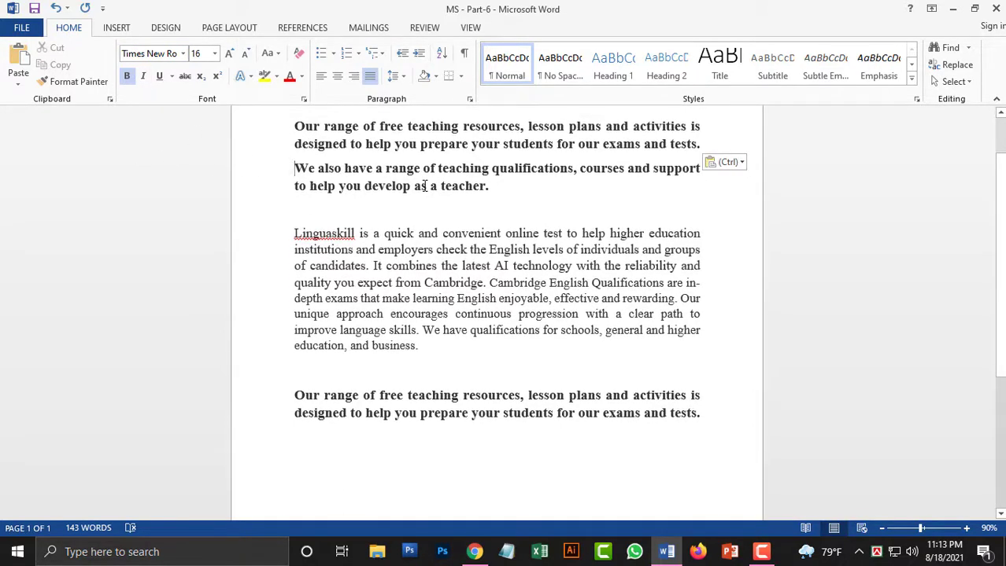
pyautogui.scroll(-2, 414, 202)
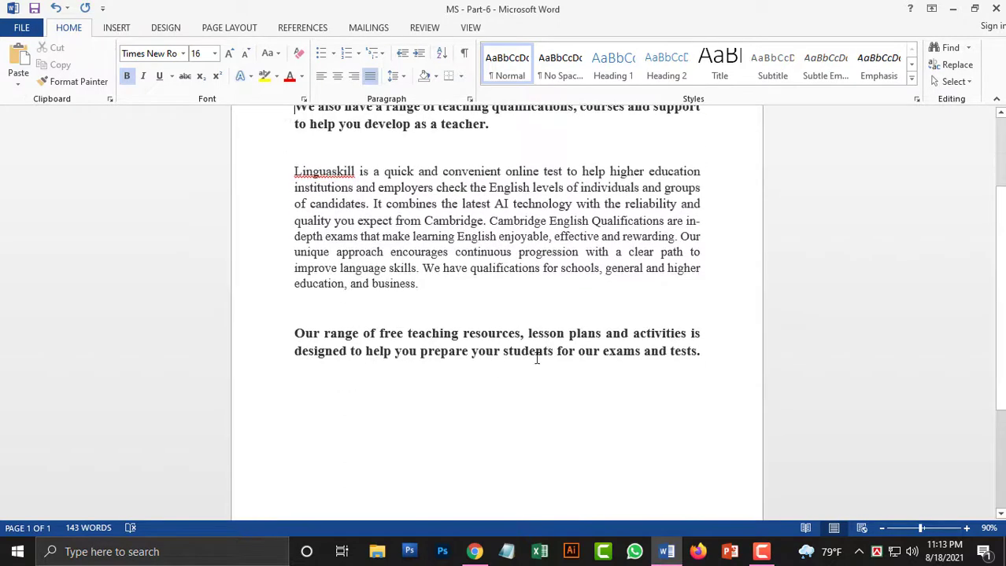
# - Delete the duplicate "Our range of free teaching resources" sentence below the Linguaskill paragraph, together with the blank line above it
pyautogui.scroll(1, 526, 305)
pyautogui.scroll(-2, 614, 319)
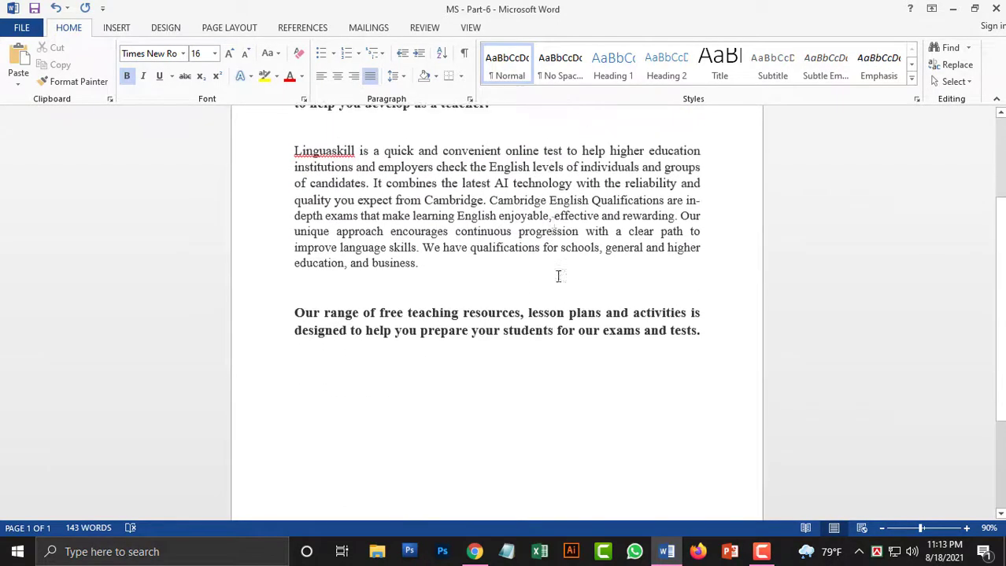
pyautogui.moveTo(715, 325); pyautogui.dragTo(262, 293)
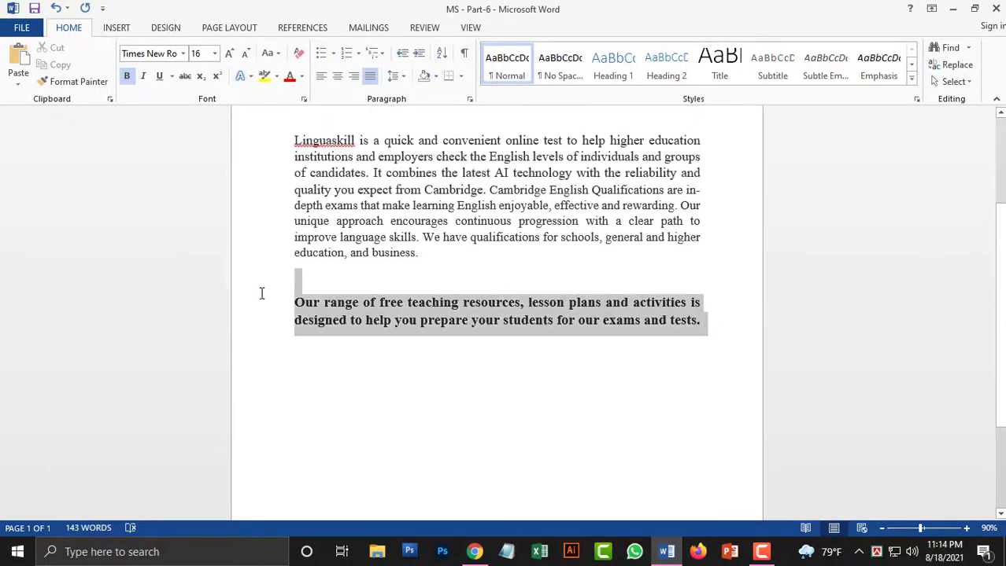
pyautogui.press('Delete')
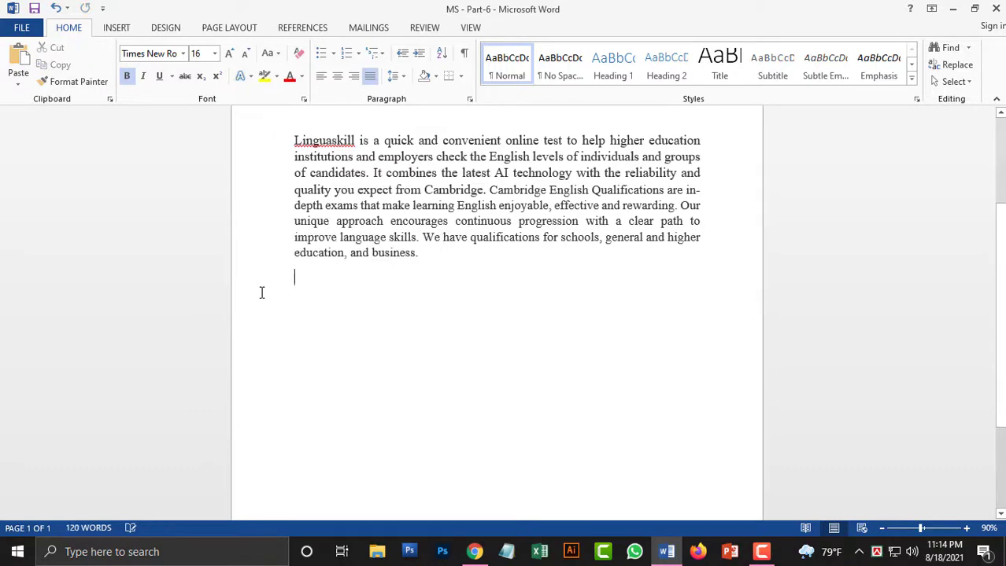
pyautogui.hotkey('ctrl', 'z')
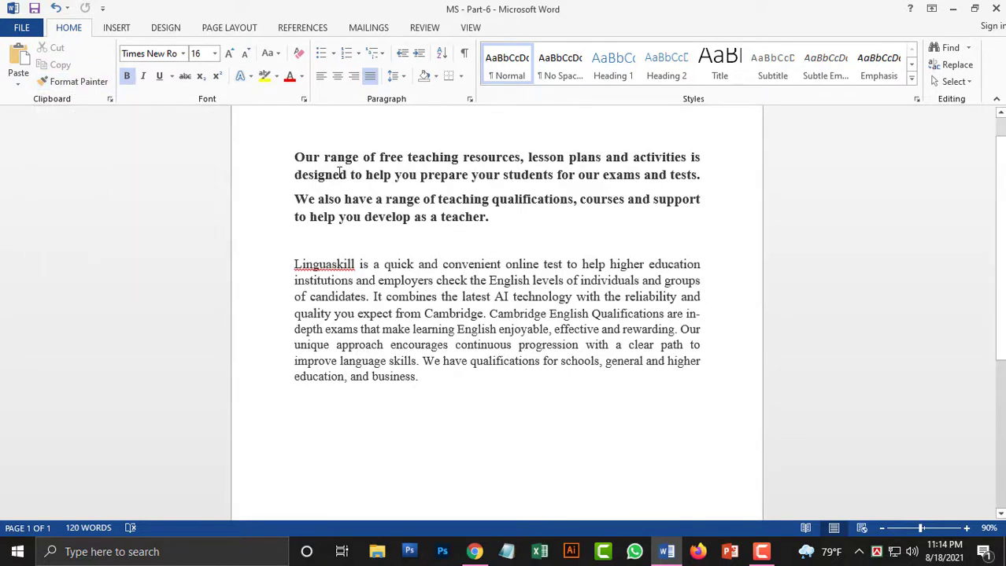
# - Split the Linguaskill paragraph after "quality you expect from Cambridge", replacing the full stop there with a paragraph break
pyautogui.moveTo(294, 266); pyautogui.dragTo(480, 307)
pyautogui.click(484, 314)
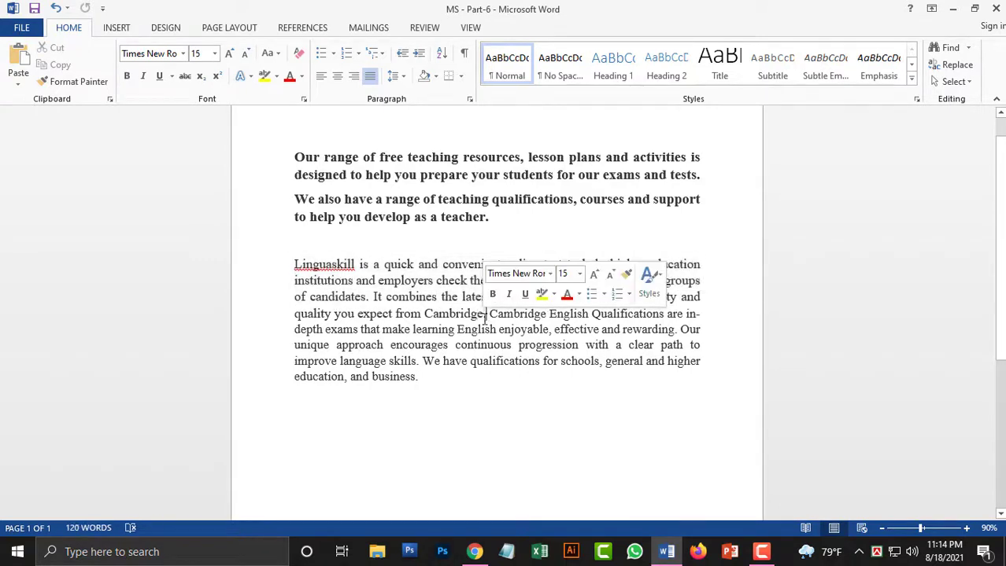
pyautogui.press('Return')
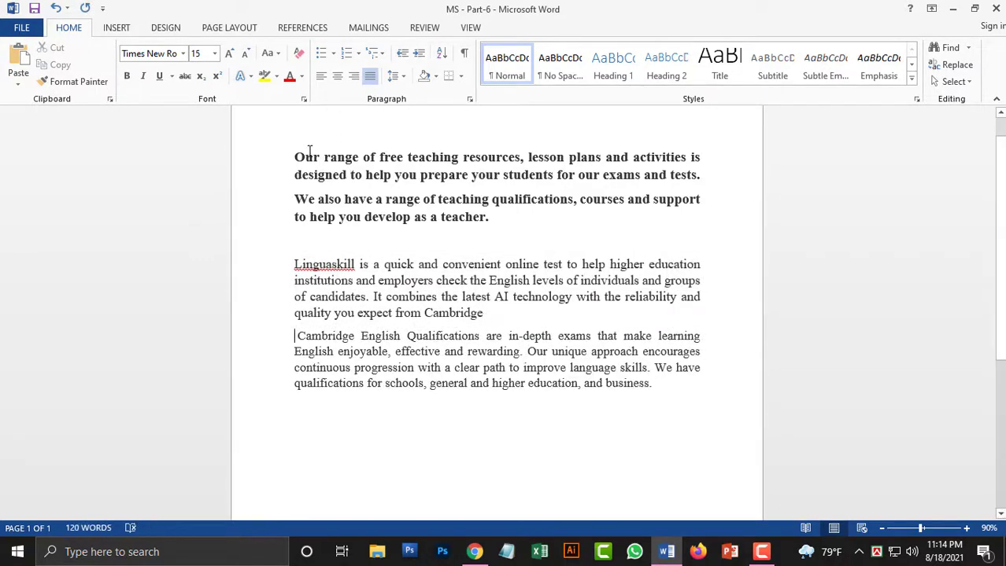
pyautogui.doubleClick(307, 156)
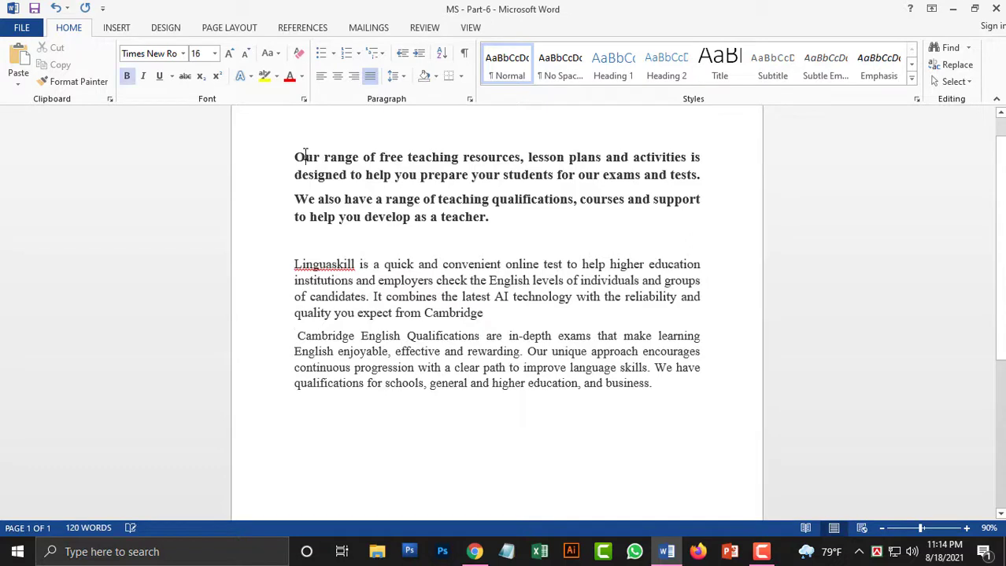
pyautogui.click(375, 160)
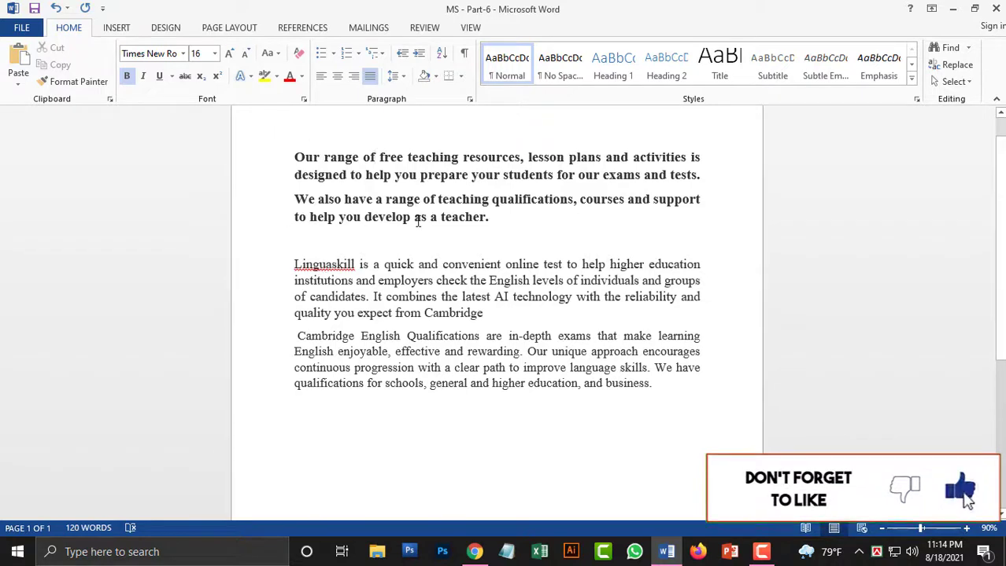
pyautogui.moveTo(293, 157); pyautogui.dragTo(498, 221)
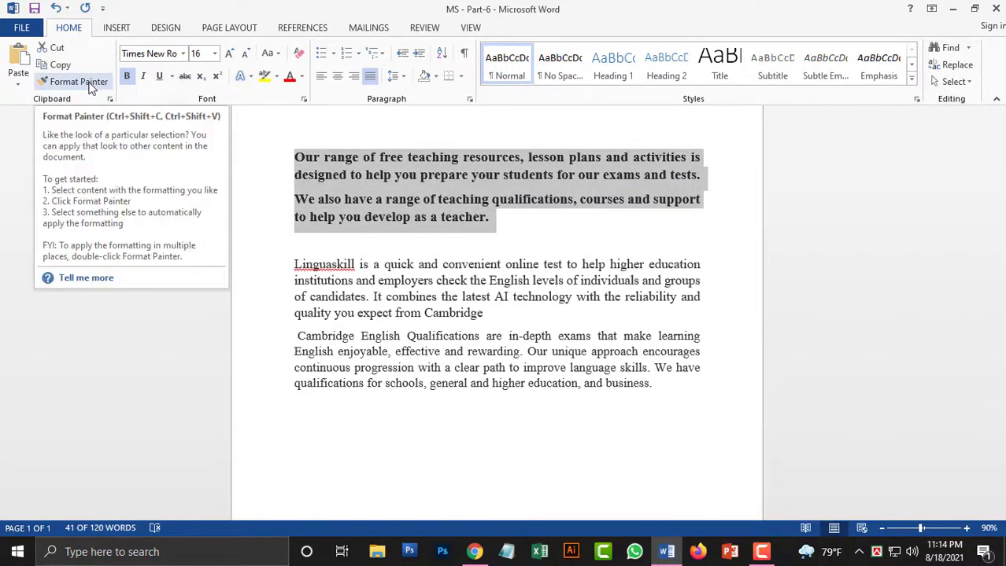
pyautogui.click(359, 199)
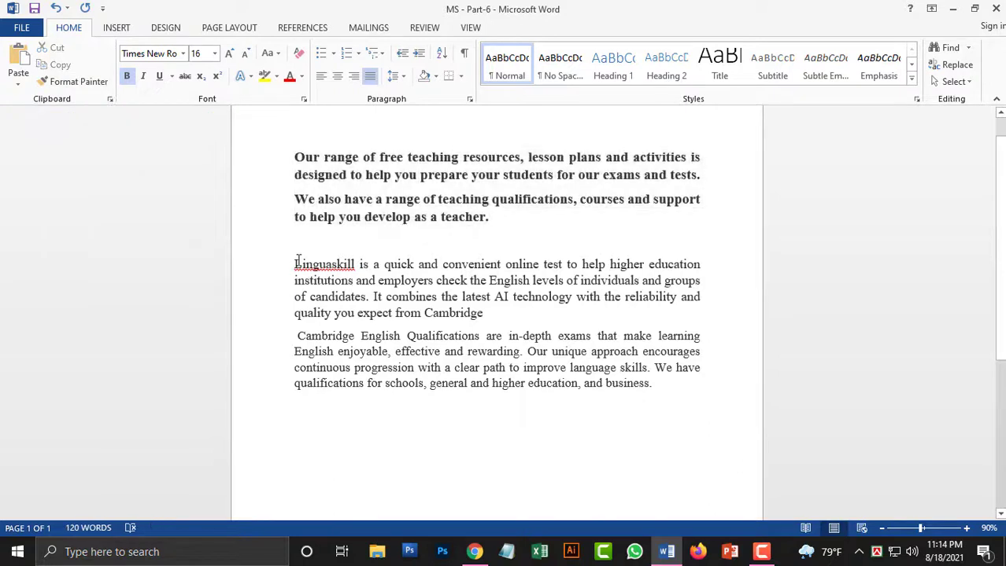
pyautogui.moveTo(298, 263); pyautogui.dragTo(487, 314)
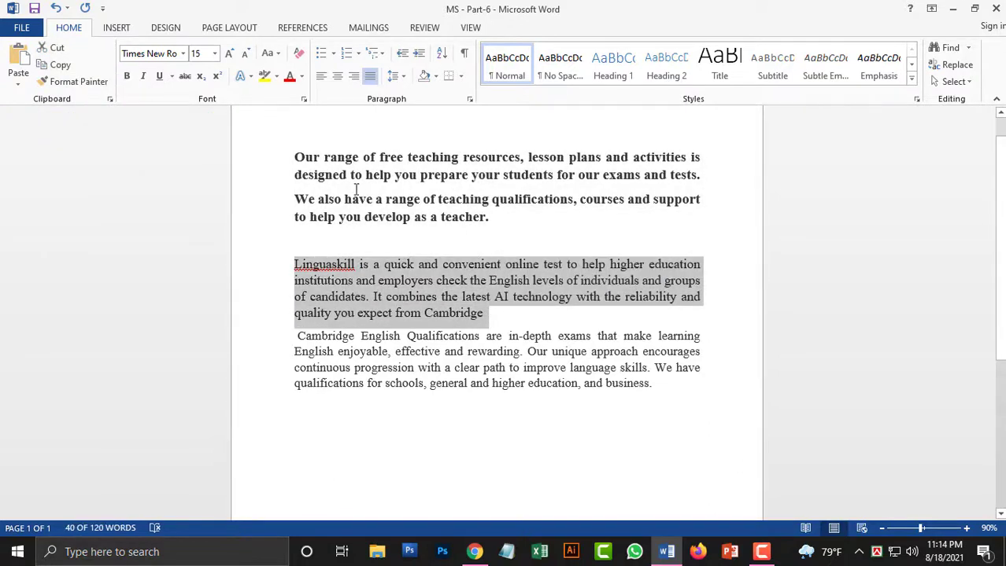
pyautogui.click(357, 189)
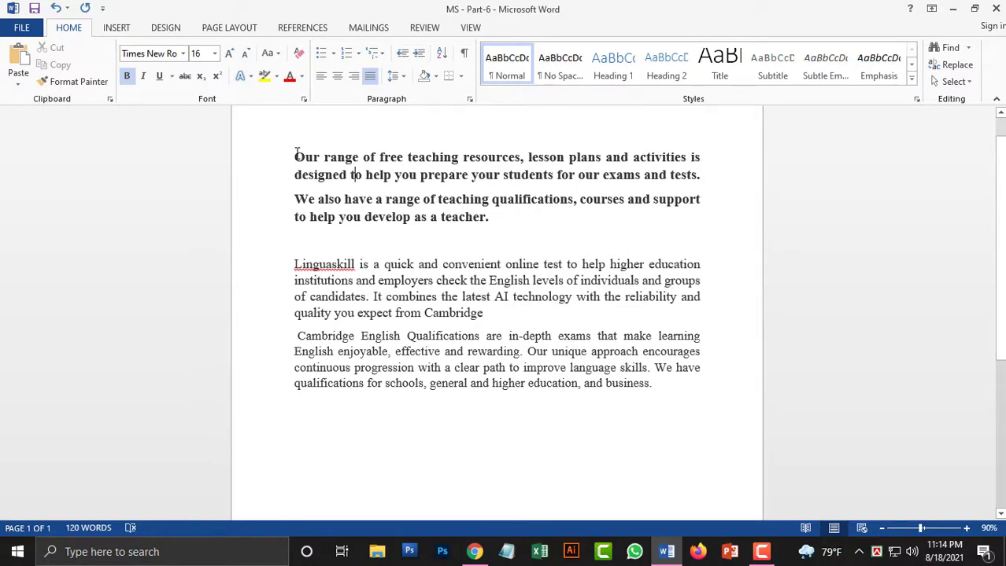
# - Copy the bold 16-point formatting of the two opening paragraphs onto the Linguaskill paragraph with Format Painter
pyautogui.moveTo(303, 158); pyautogui.dragTo(503, 218)
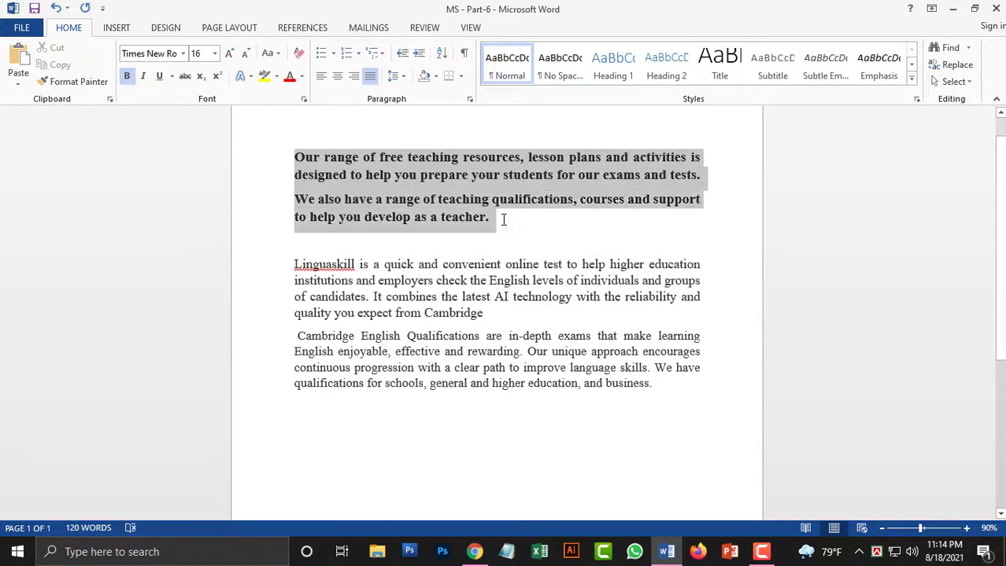
pyautogui.click(318, 160)
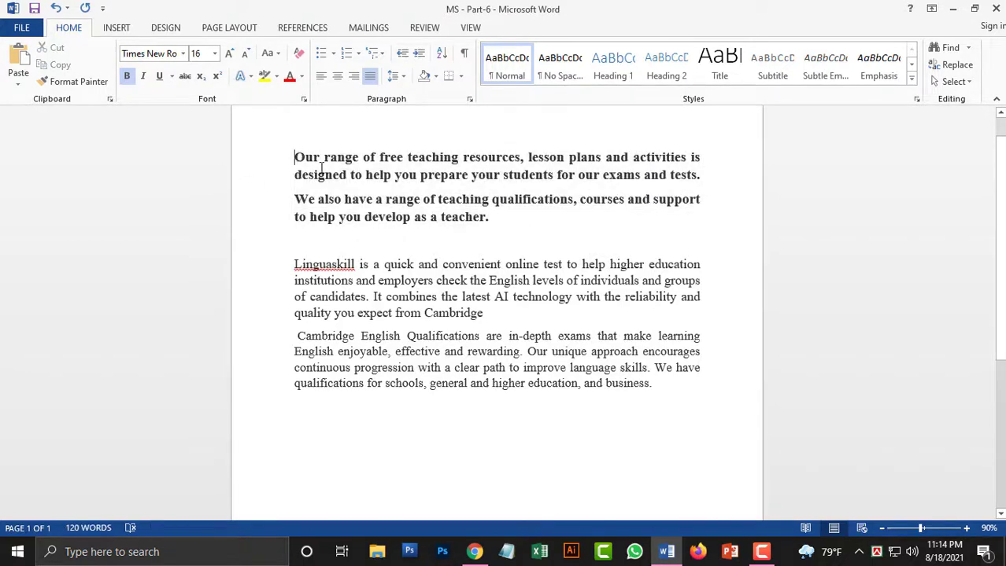
pyautogui.moveTo(321, 167); pyautogui.dragTo(494, 221)
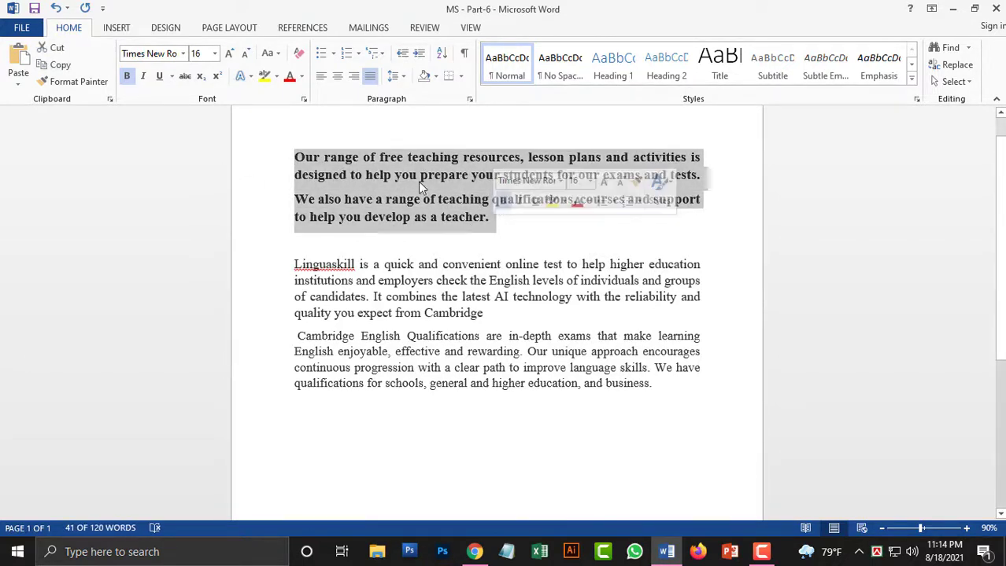
pyautogui.click(86, 81)
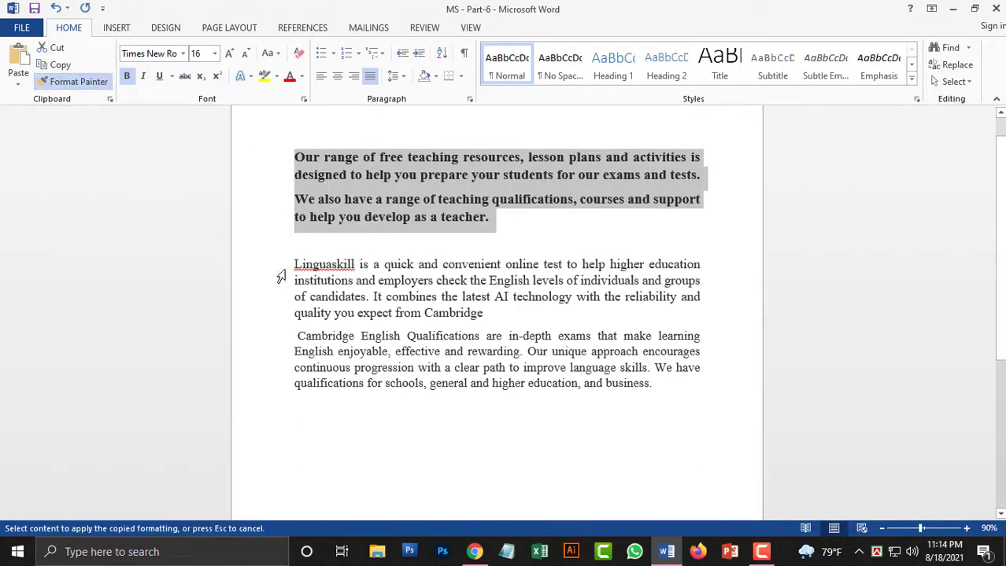
pyautogui.moveTo(290, 262); pyautogui.dragTo(500, 323)
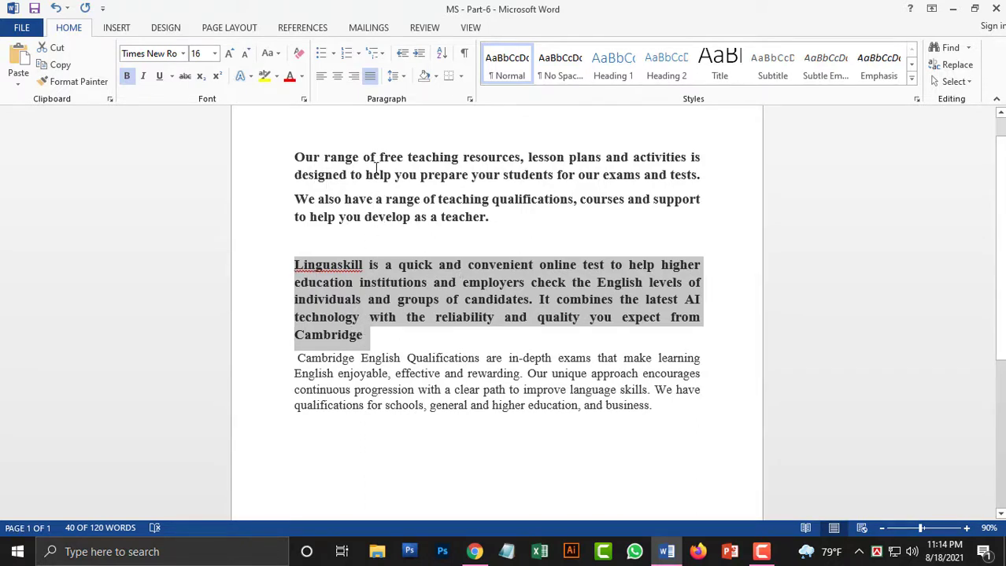
# - Undo the Format Painter change on the Linguaskill paragraph
pyautogui.click(375, 173)
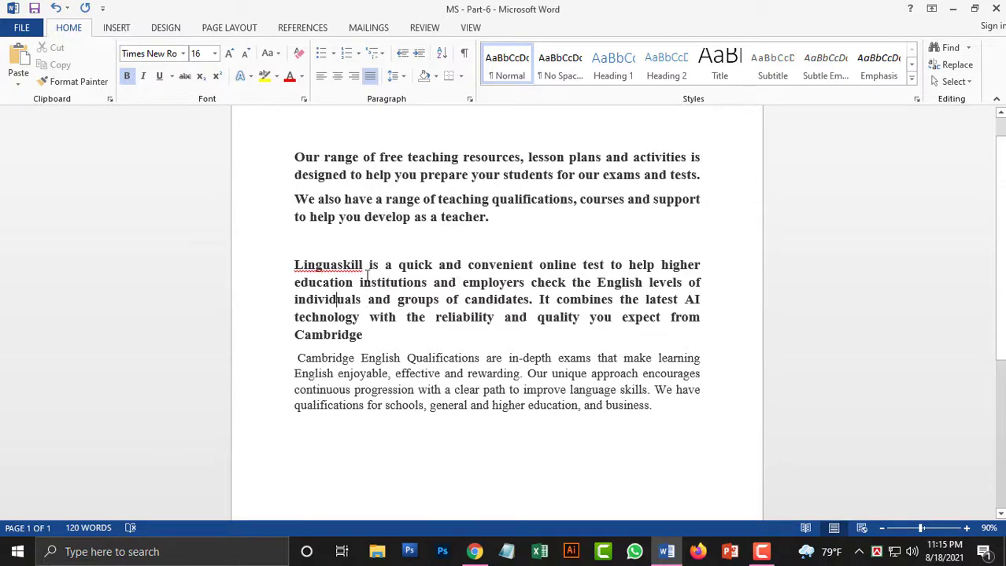
pyautogui.hotkey('ctrl', 'z')
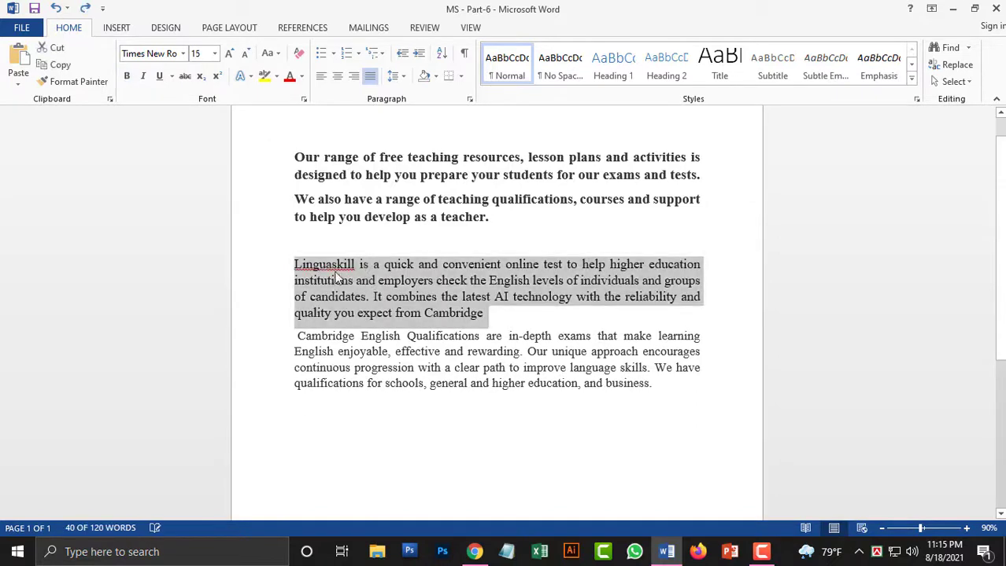
pyautogui.click(410, 303)
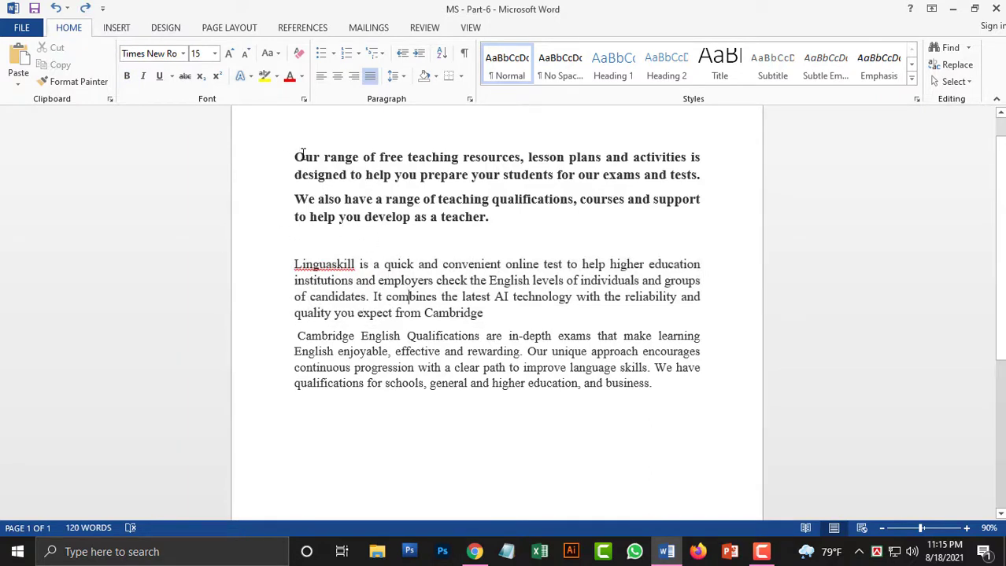
# - Reapply the bold formatting of the two opening paragraphs to the Linguaskill paragraph with Format Painter
pyautogui.moveTo(295, 155)
pyautogui.mouseDown()
pyautogui.moveTo(434, 214)
pyautogui.moveTo(492, 224)
pyautogui.mouseUp()
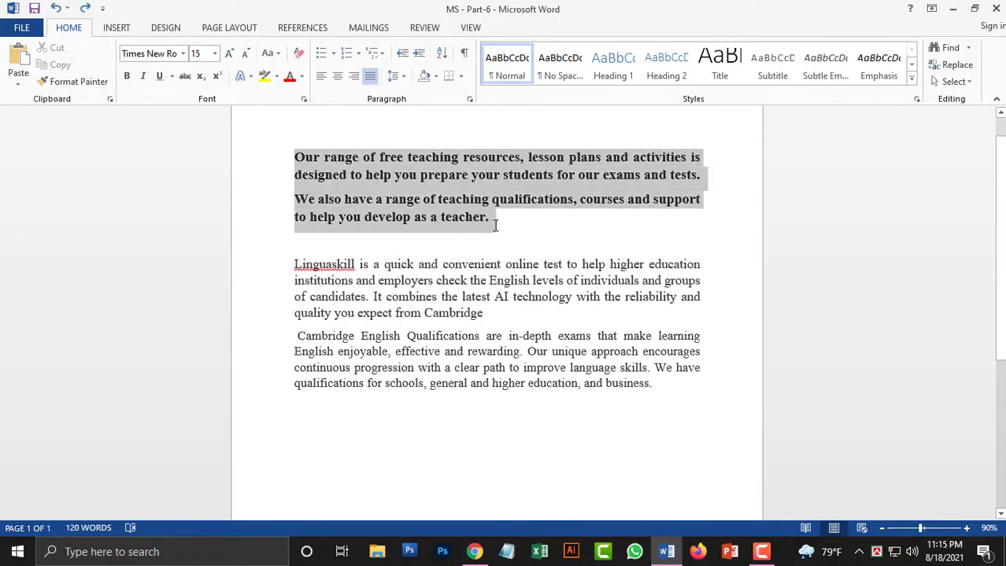
pyautogui.click(92, 84)
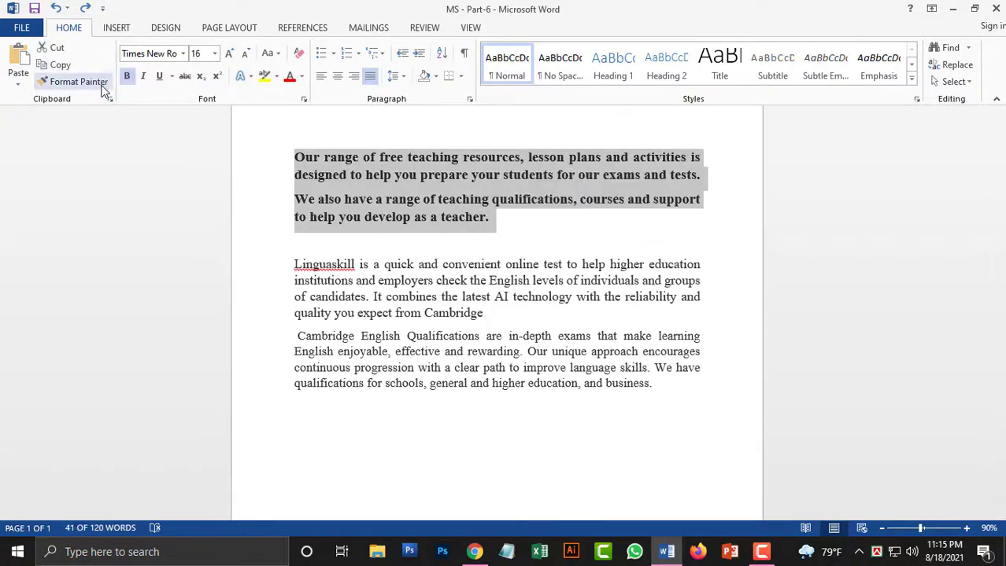
pyautogui.click(100, 85)
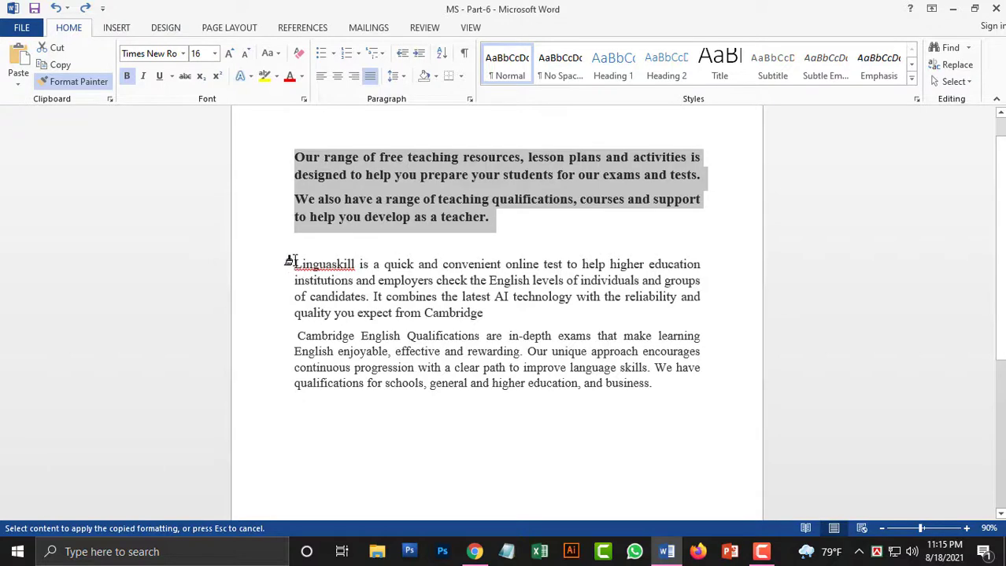
pyautogui.moveTo(289, 265)
pyautogui.mouseDown()
pyautogui.moveTo(418, 295)
pyautogui.moveTo(458, 318)
pyautogui.mouseUp()
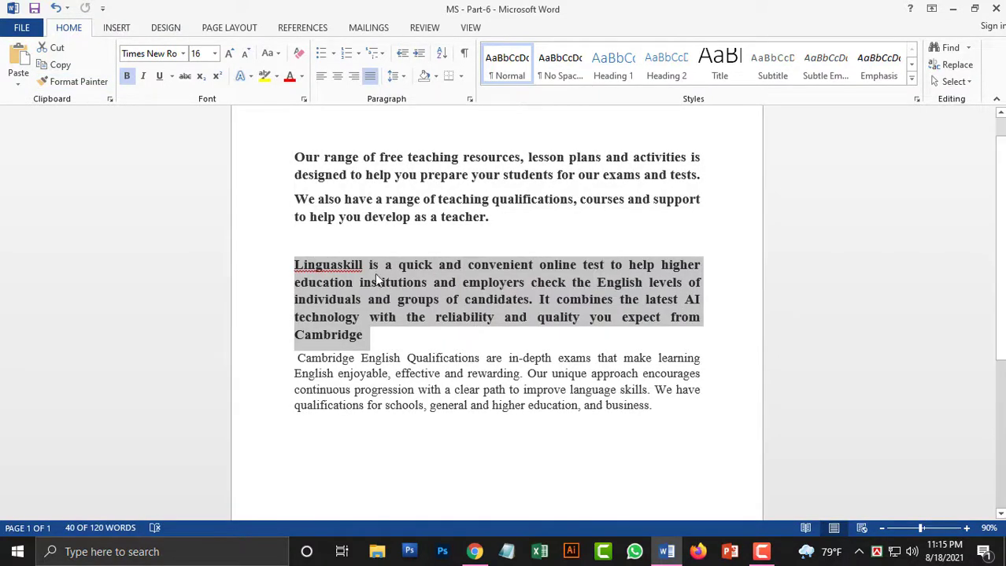
pyautogui.scroll(-1, 346, 311)
pyautogui.click(304, 298)
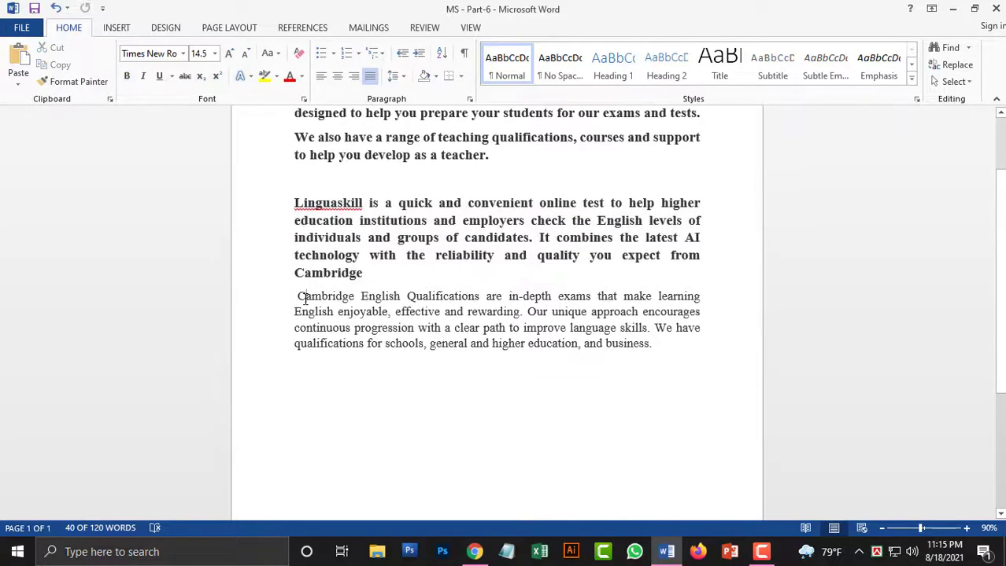
pyautogui.click(79, 81)
pyautogui.moveTo(303, 301)
pyautogui.mouseDown()
pyautogui.moveTo(539, 353)
pyautogui.moveTo(642, 362)
pyautogui.mouseUp()
pyautogui.click(361, 273)
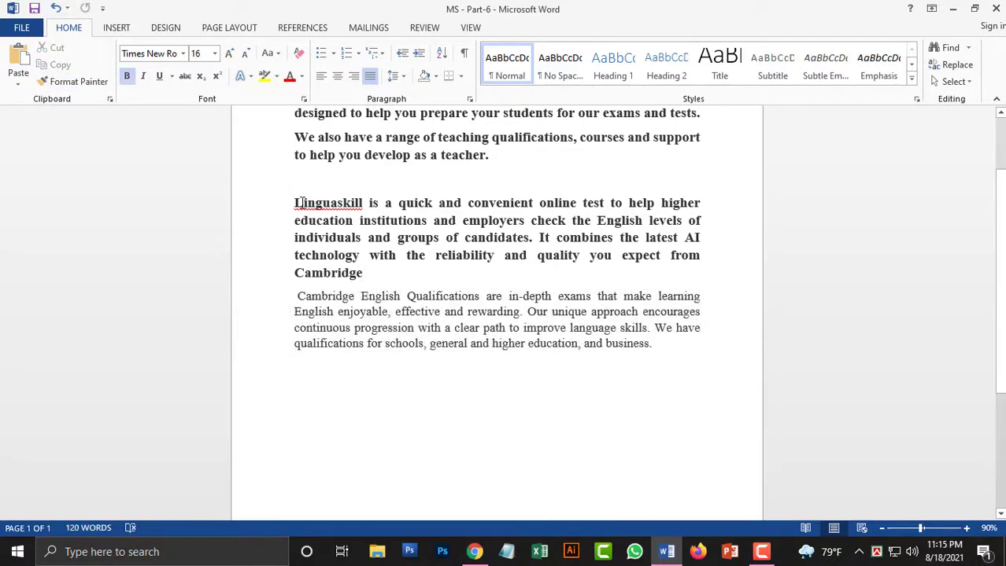
# - Apply the Linguaskill paragraph's bold formatting to the "Cambridge English Qualifications" paragraph with Format Painter, and undo it
pyautogui.moveTo(295, 203); pyautogui.dragTo(381, 279)
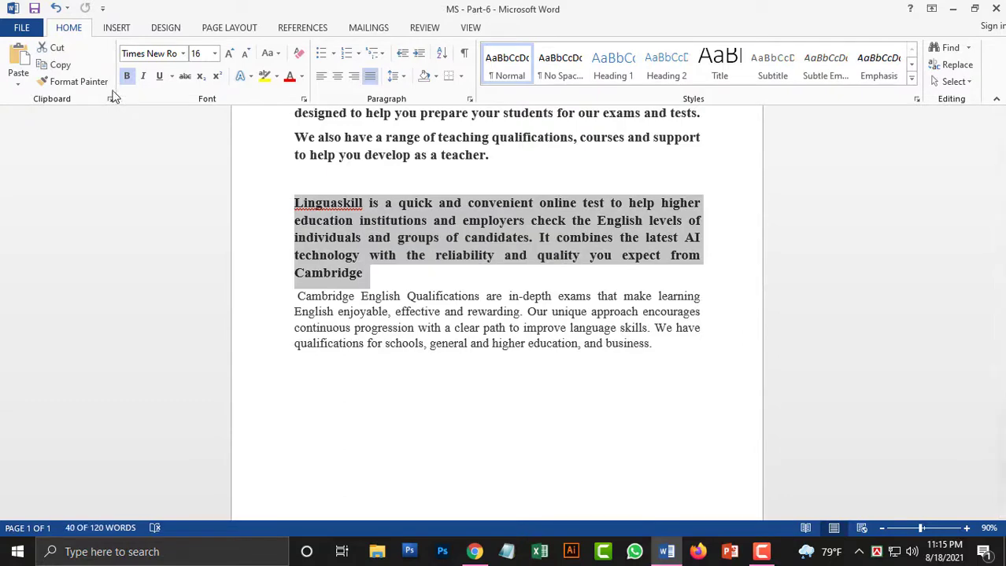
pyautogui.click(79, 82)
pyautogui.moveTo(299, 300)
pyautogui.mouseDown()
pyautogui.moveTo(554, 355)
pyautogui.moveTo(673, 342)
pyautogui.mouseUp()
pyautogui.scroll(3, 391, 257)
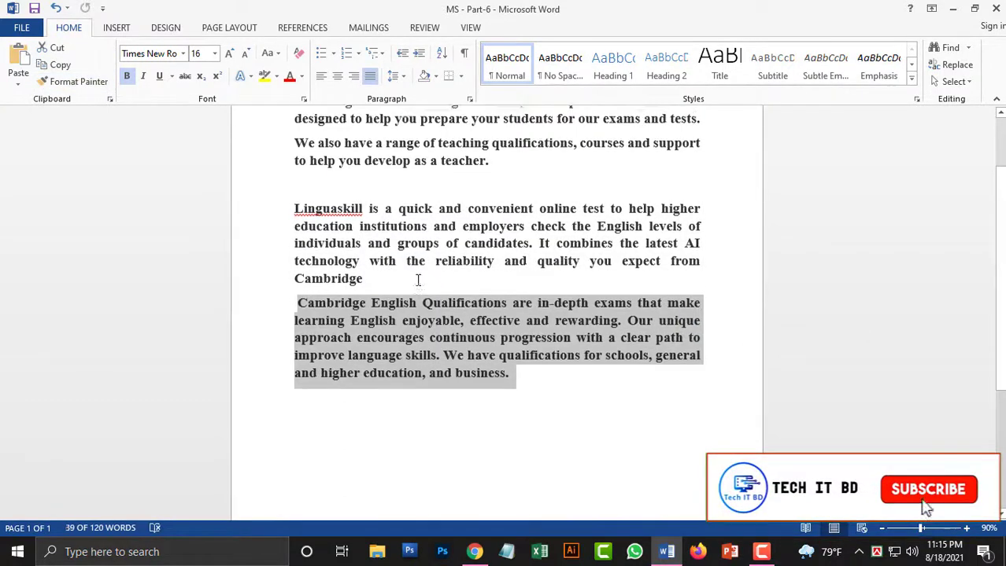
pyautogui.scroll(1, 401, 271)
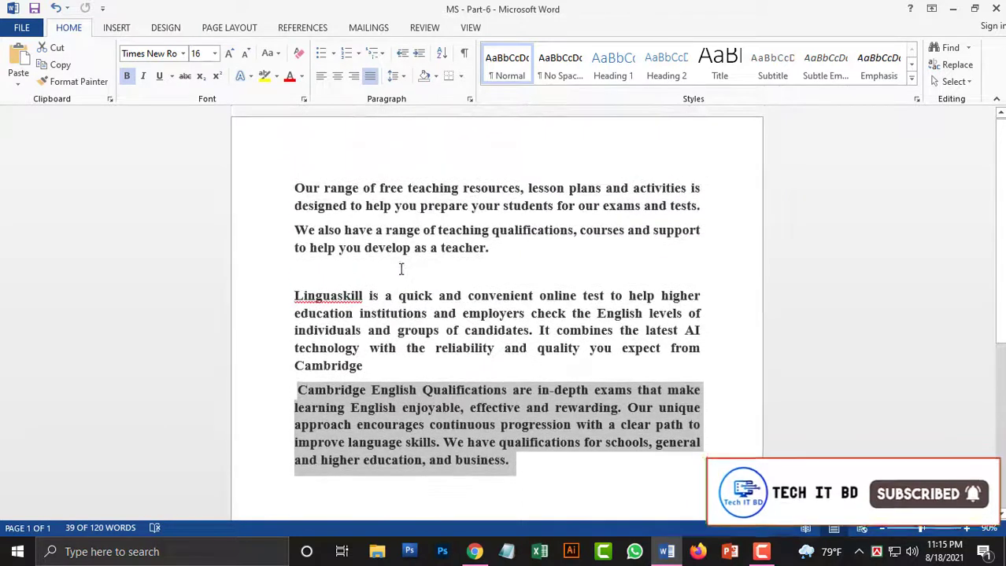
pyautogui.hotkey('ctrl', 'z')
pyautogui.click(337, 330)
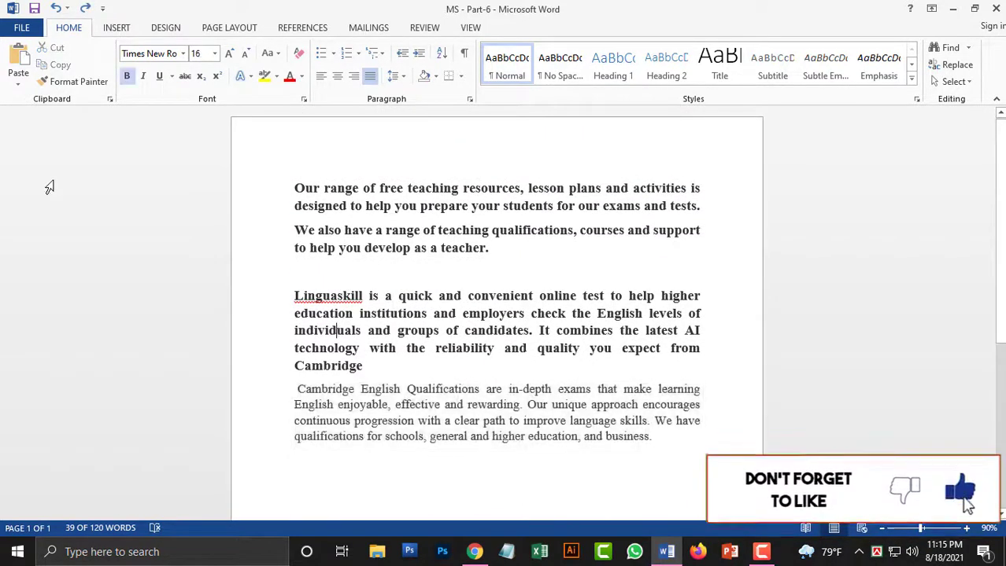
# - Open the Clipboard pane, clear all of its collected items and close the pane
pyautogui.click(110, 100)
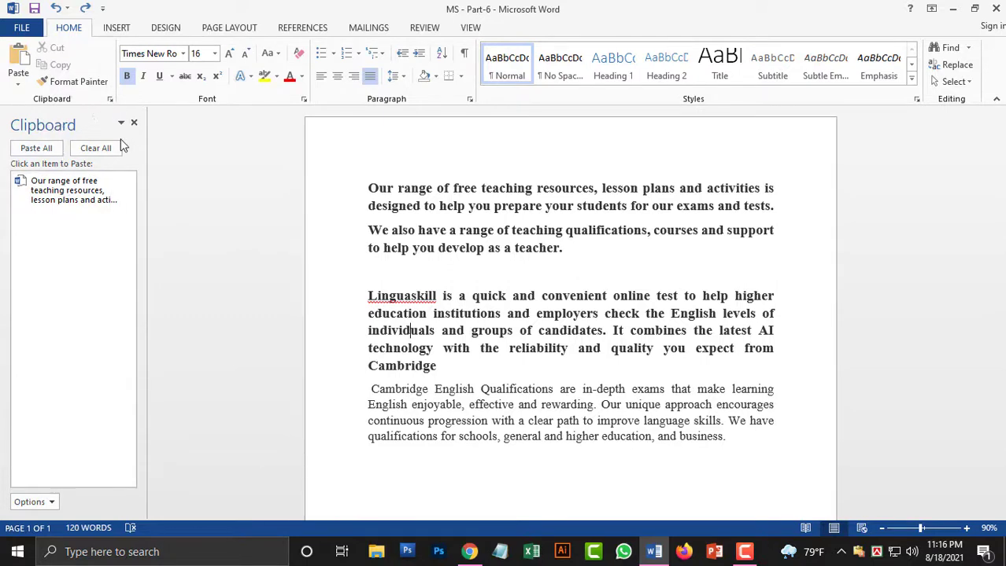
pyautogui.click(95, 148)
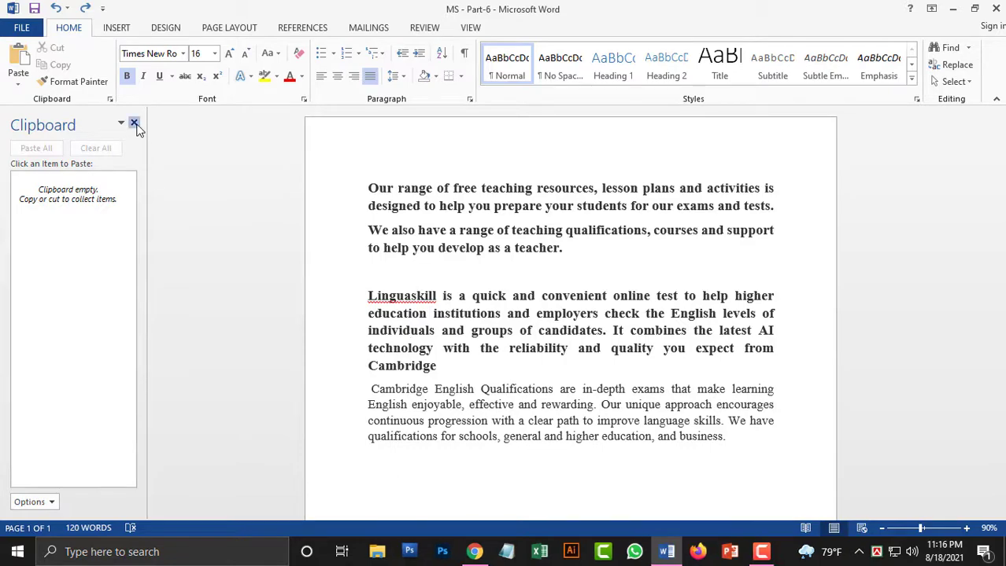
pyautogui.click(134, 125)
# - Switch to Chrome and bring up the project details table on the chtdb.gov.bd page
pyautogui.scroll(-2, 496, 330)
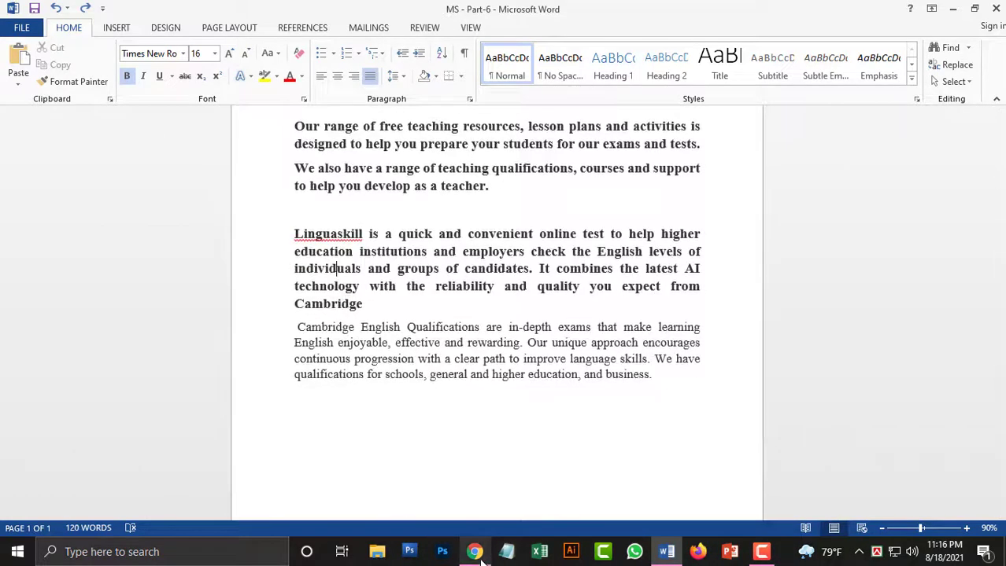
pyautogui.click(478, 553)
pyautogui.scroll(-5, 264, 251)
pyautogui.scroll(5, 264, 252)
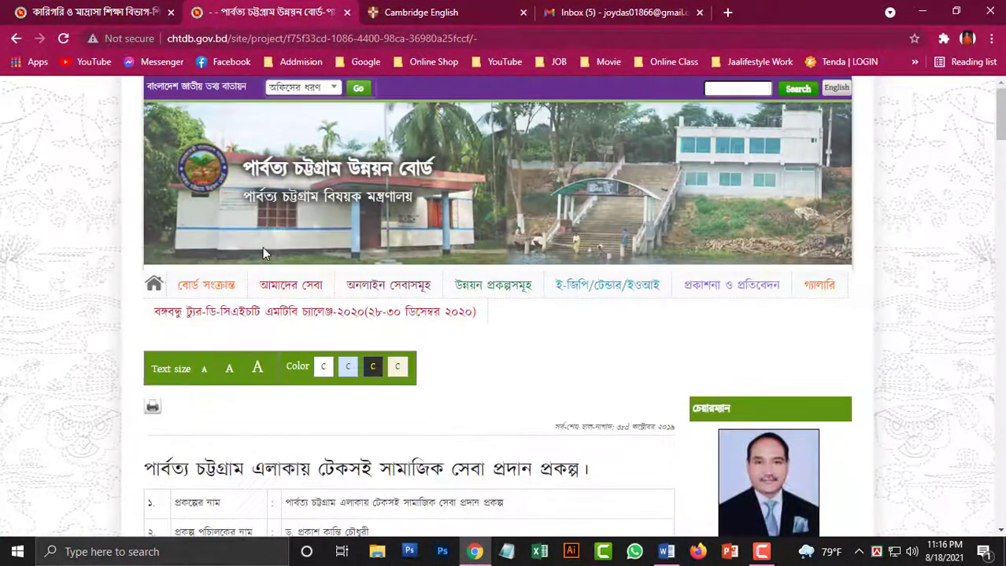
pyautogui.hotkey('ctrl', 'Tab')
pyautogui.hotkey('ctrl', 'Tab')
pyautogui.hotkey('ctrl', 'Tab')
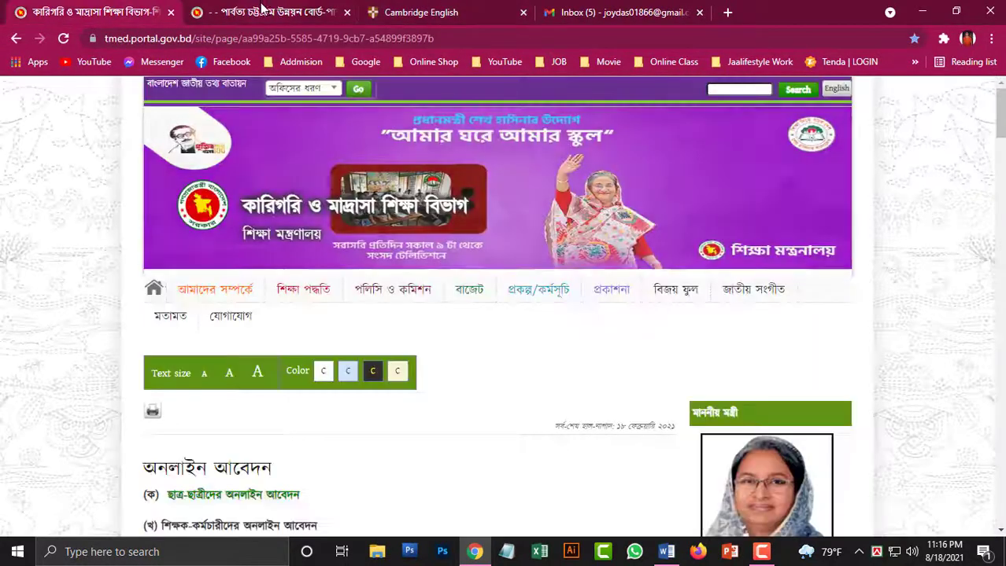
pyautogui.click(262, 10)
pyautogui.scroll(-4, 334, 290)
pyautogui.scroll(-2, 299, 284)
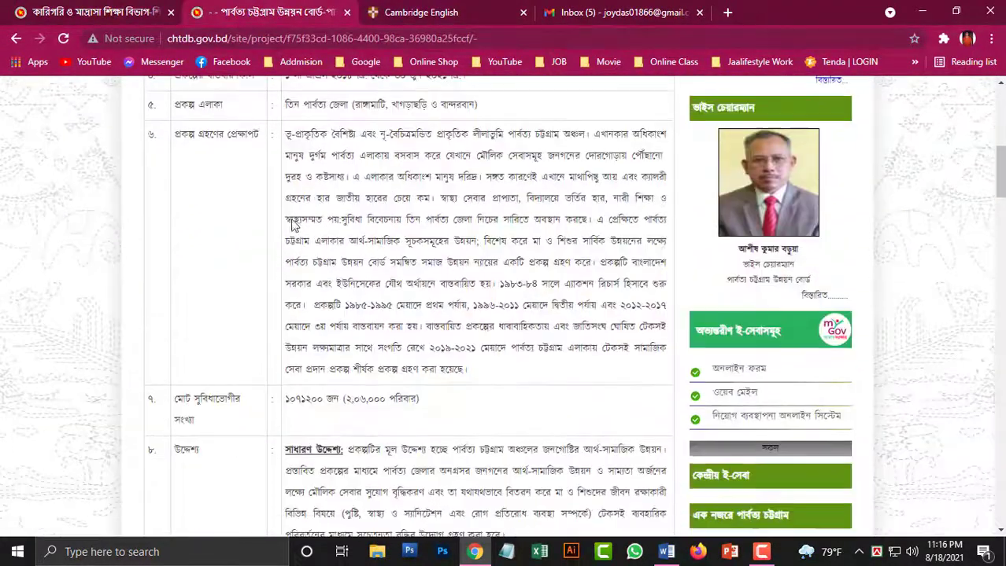
# - Copy the full Bengali project background paragraph in row ৬ of the project table
pyautogui.moveTo(288, 135); pyautogui.dragTo(480, 379)
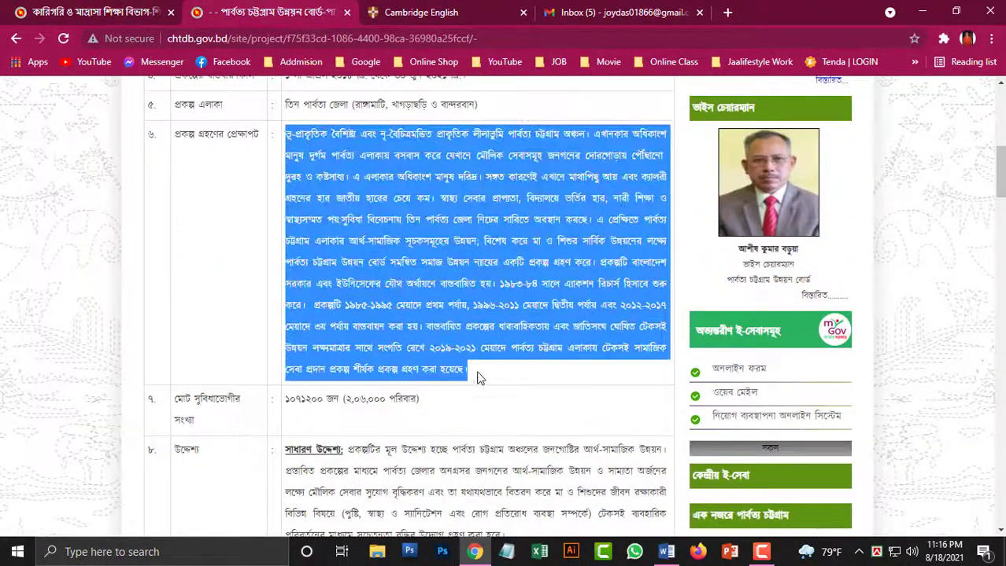
pyautogui.rightClick(415, 282)
pyautogui.click(435, 285)
# - Copy the general objective paragraph in row ৮ of the project table, without its underlined heading
pyautogui.scroll(1, 454, 270)
pyautogui.scroll(-3, 380, 300)
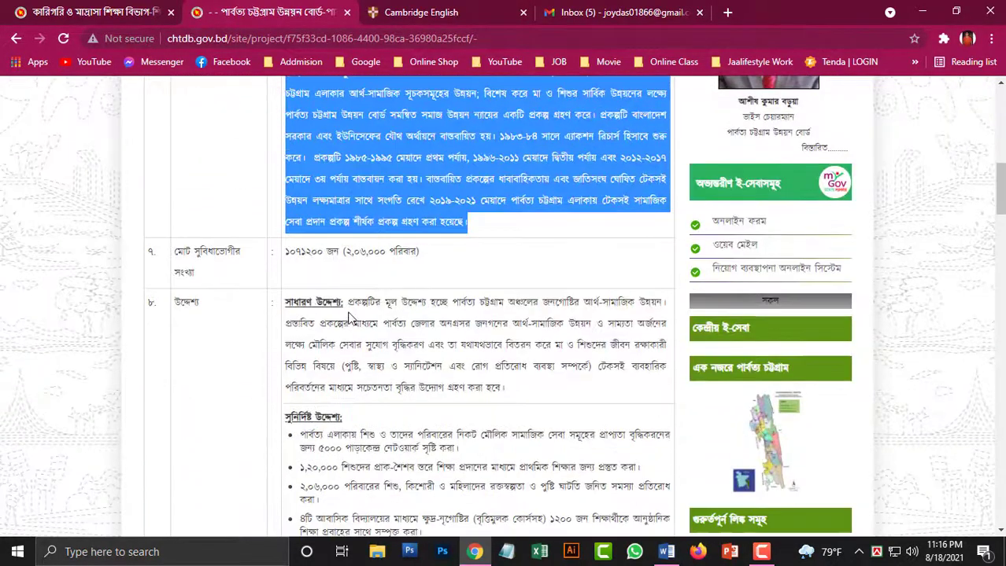
pyautogui.moveTo(349, 302); pyautogui.dragTo(493, 389)
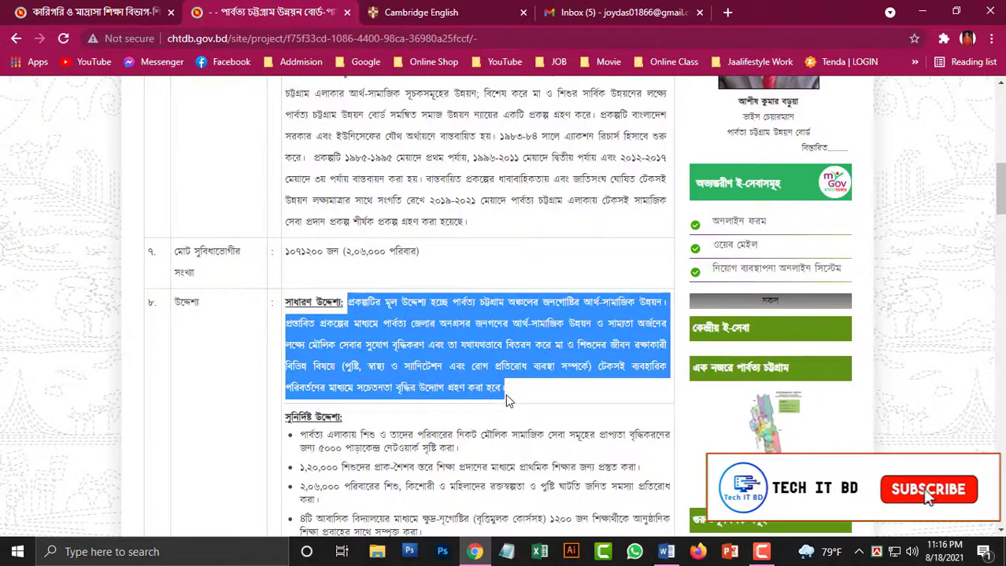
pyautogui.rightClick(437, 336)
pyautogui.click(458, 351)
pyautogui.scroll(-1, 374, 324)
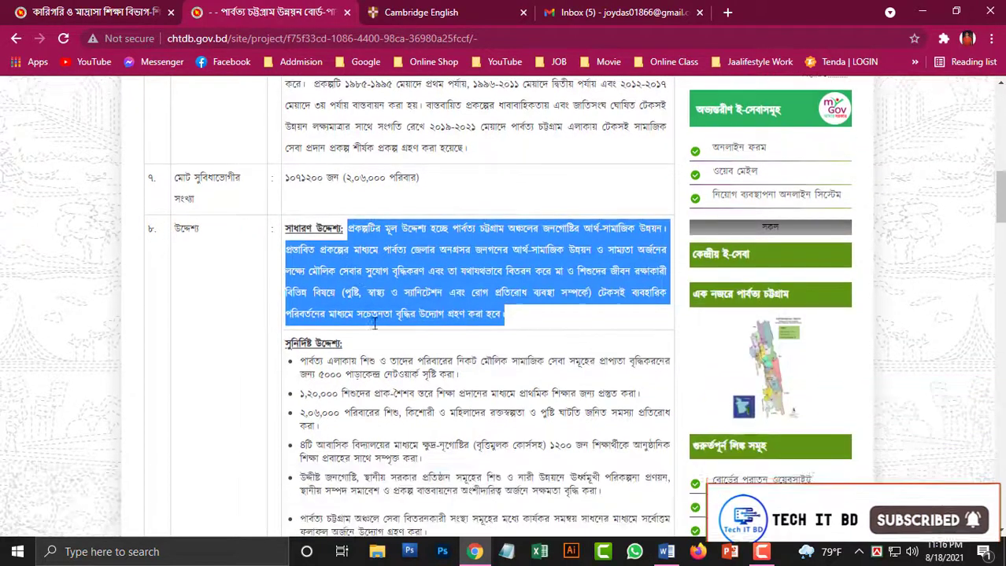
pyautogui.scroll(-1, 374, 324)
pyautogui.scroll(-1, 326, 201)
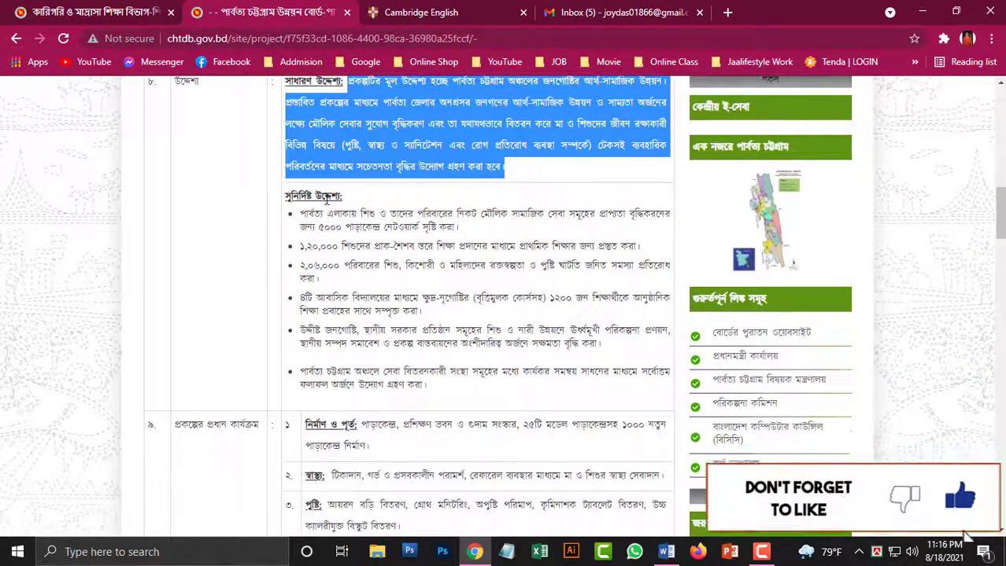
pyautogui.scroll(-2, 431, 151)
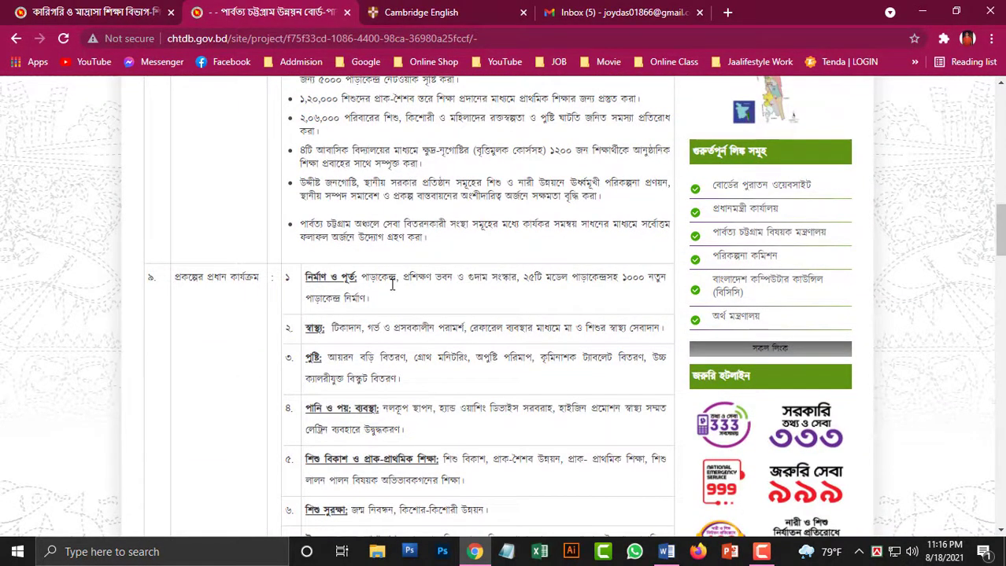
pyautogui.scroll(-4, 391, 285)
pyautogui.scroll(9, 378, 275)
# - On the cambridgeenglish.org page, select the paragraph starting "More than 25,000 organisations in 130 countries"
pyautogui.hotkey('ctrl', 'Tab')
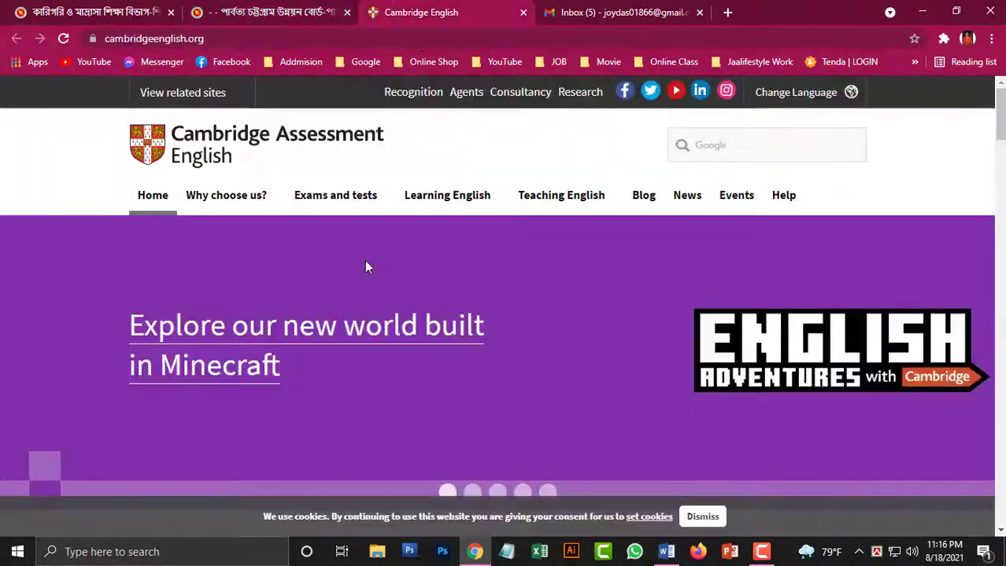
pyautogui.scroll(-15, 364, 268)
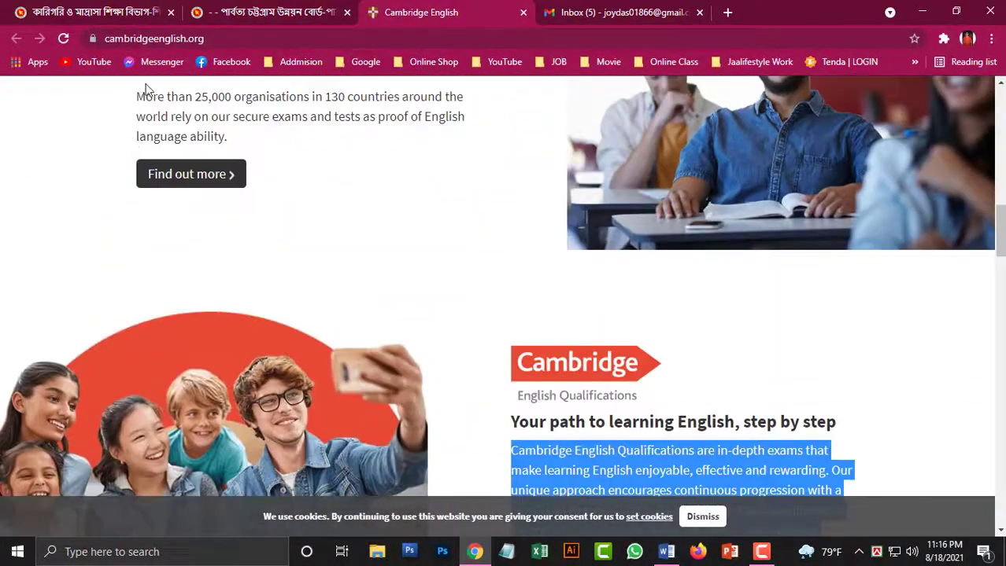
pyautogui.moveTo(137, 98); pyautogui.dragTo(240, 152)
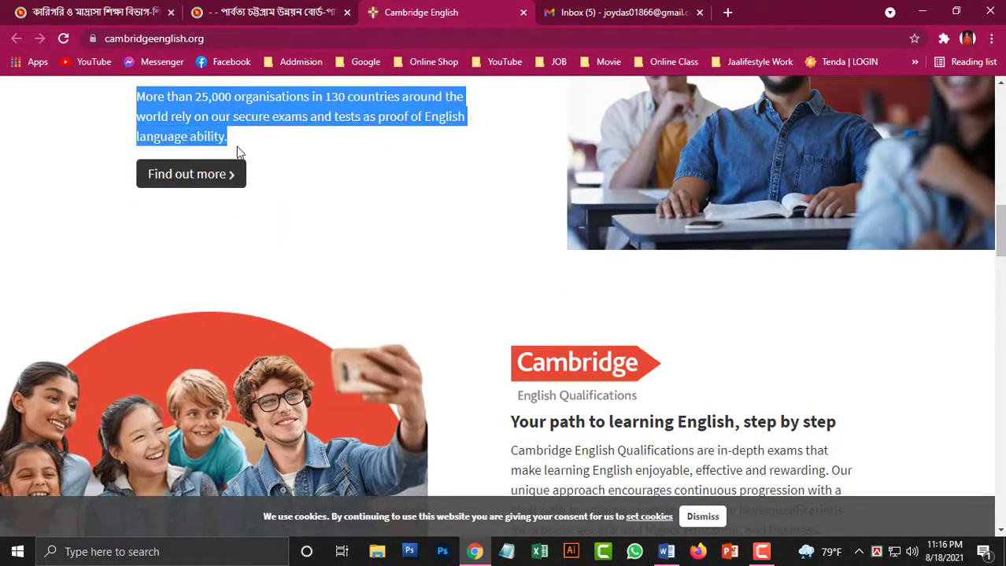
# - Copy the paragraph beginning "Cambridge English Qualifications are in-depth exams" under "Your path to learning English, step by step"
pyautogui.scroll(-5, 298, 218)
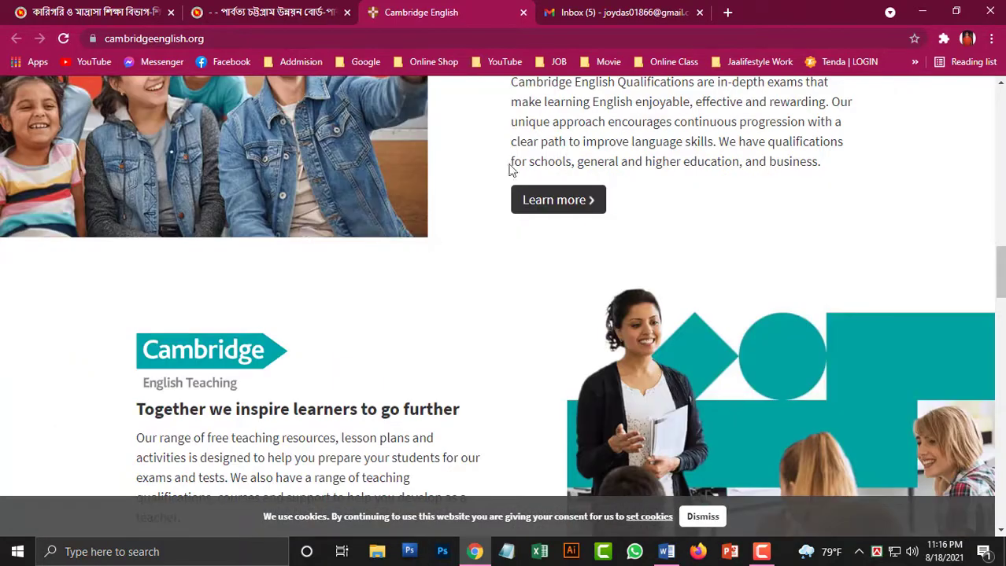
pyautogui.scroll(2, 513, 172)
pyautogui.moveTo(512, 226); pyautogui.dragTo(827, 316)
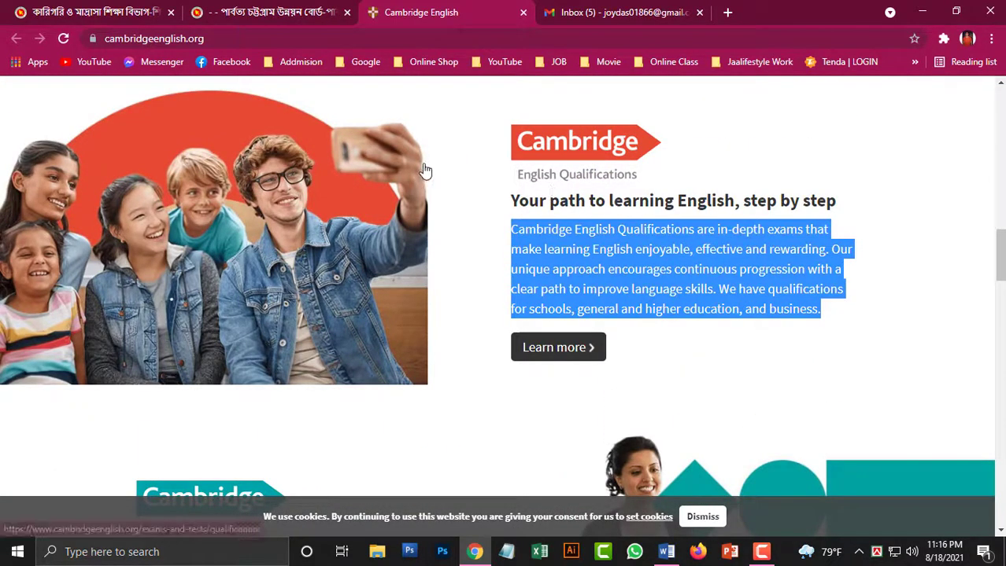
# - Switch to the MS - Part-6 document in Word and show the Clipboard pane
pyautogui.click(666, 551)
pyautogui.scroll(1, 135, 244)
pyautogui.scroll(1, 135, 245)
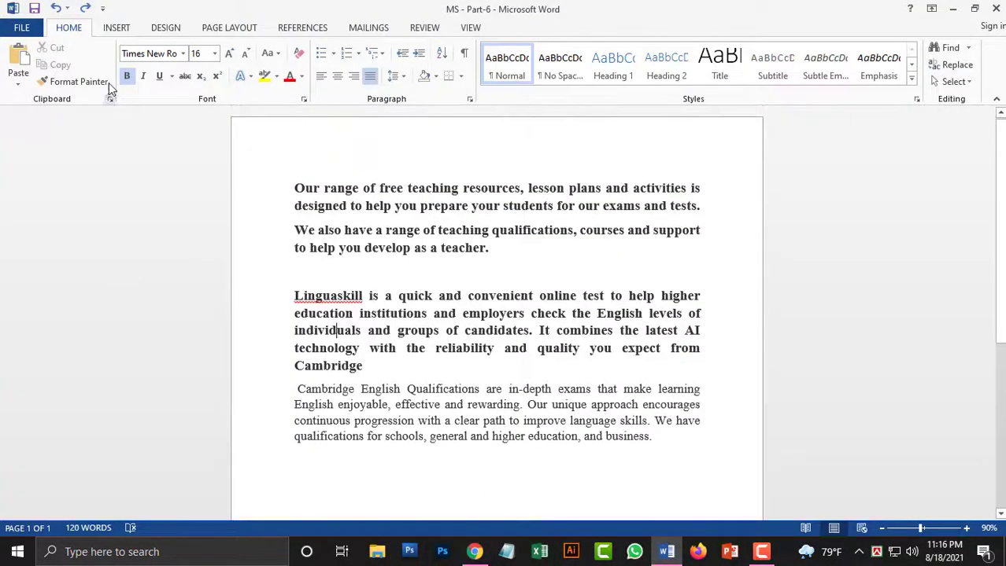
pyautogui.click(111, 100)
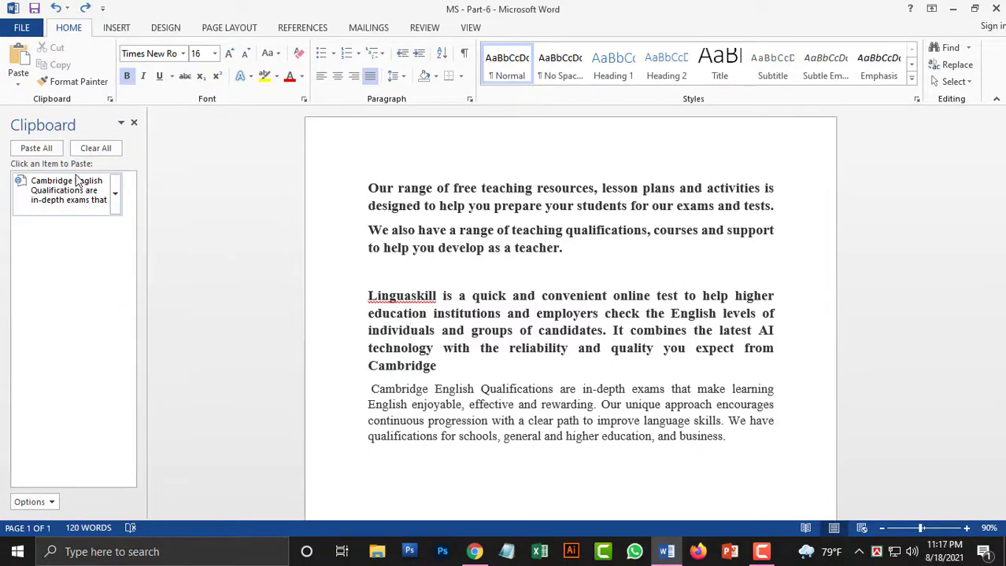
# - Paste the collected Cambridge English Qualifications item four times at the cursor inside the word "individuals" in the Linguaskill paragraph
pyautogui.click(115, 198)
pyautogui.click(120, 230)
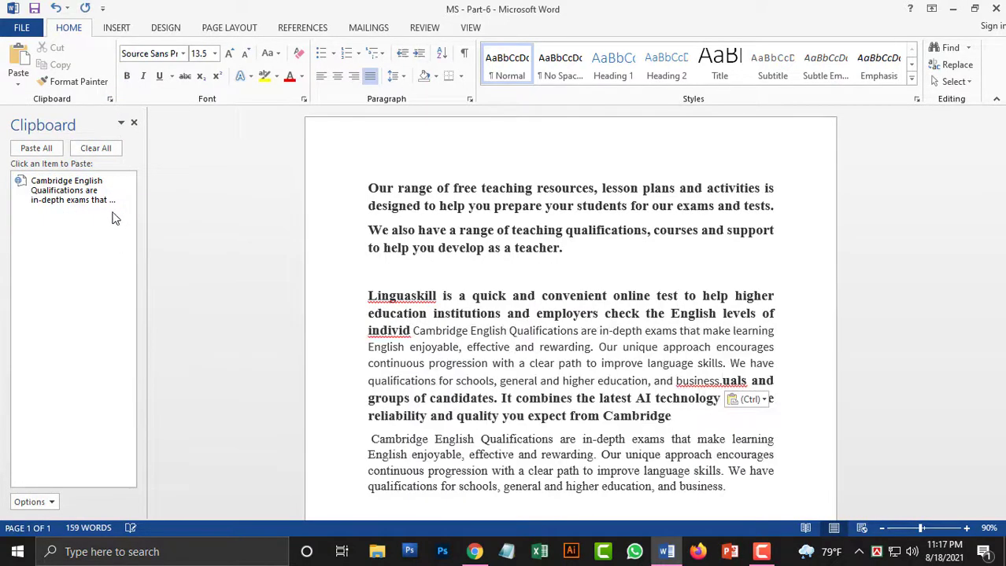
pyautogui.scroll(-1, 344, 265)
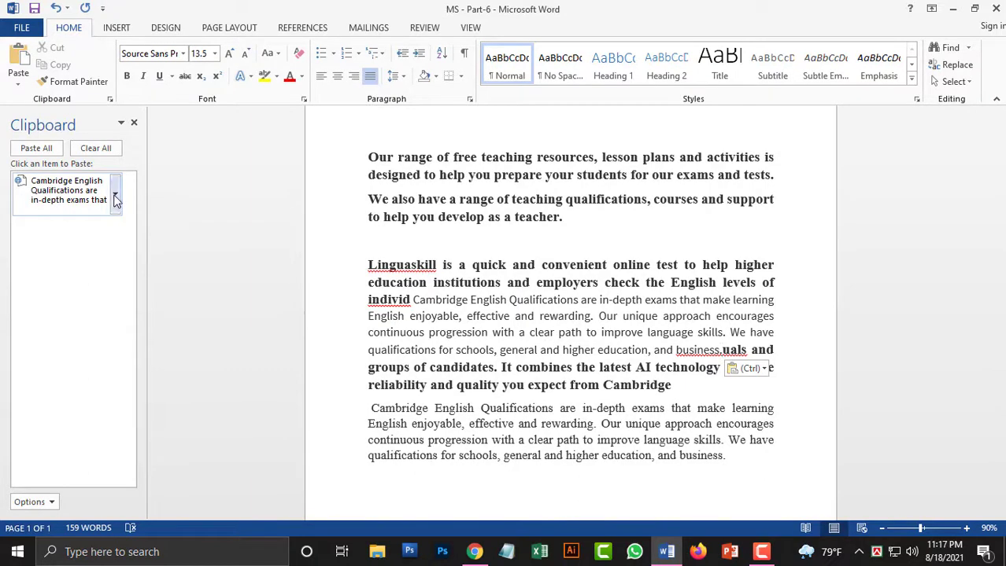
pyautogui.click(91, 228)
pyautogui.scroll(-2, 285, 240)
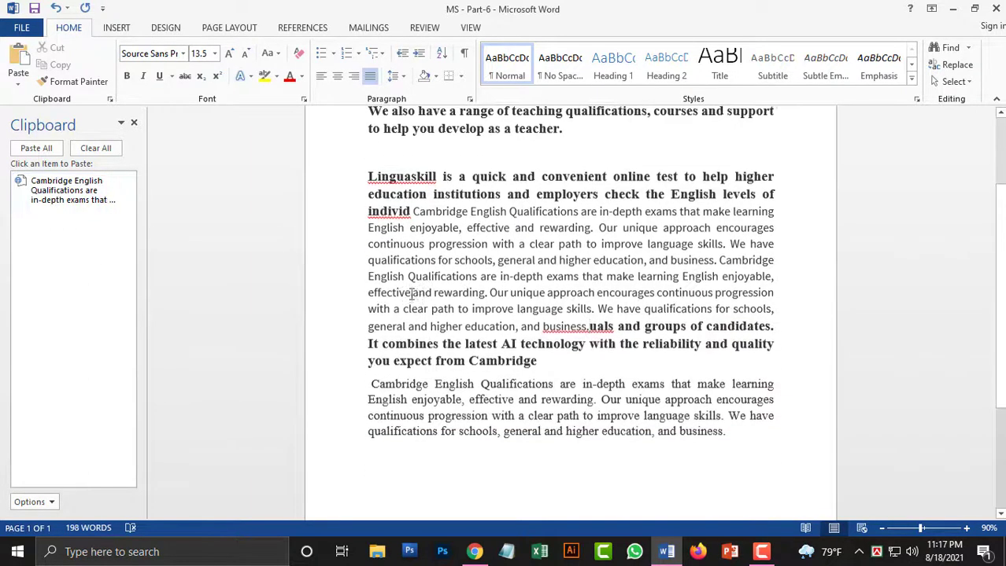
pyautogui.click(46, 199)
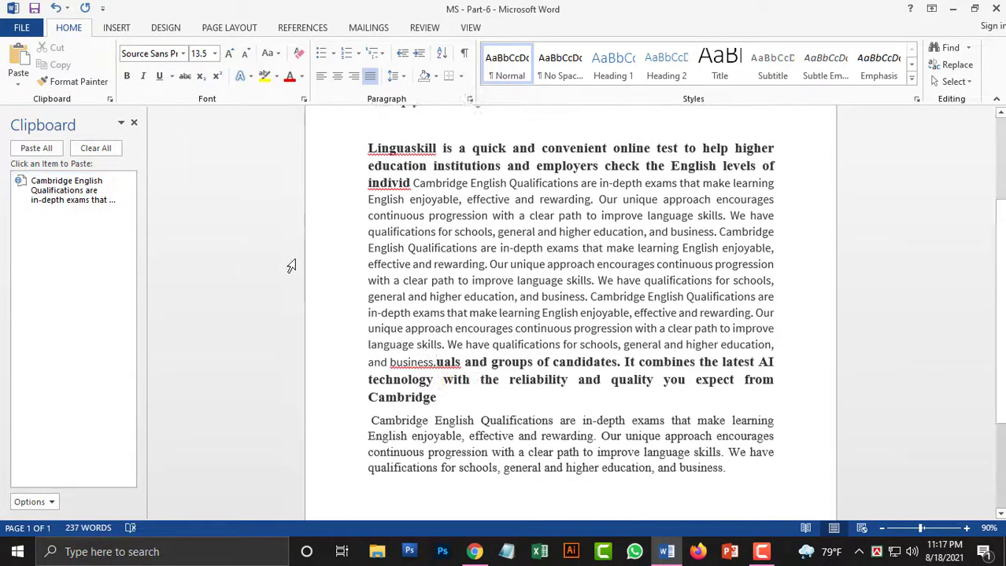
pyautogui.scroll(-2, 289, 265)
pyautogui.click(69, 198)
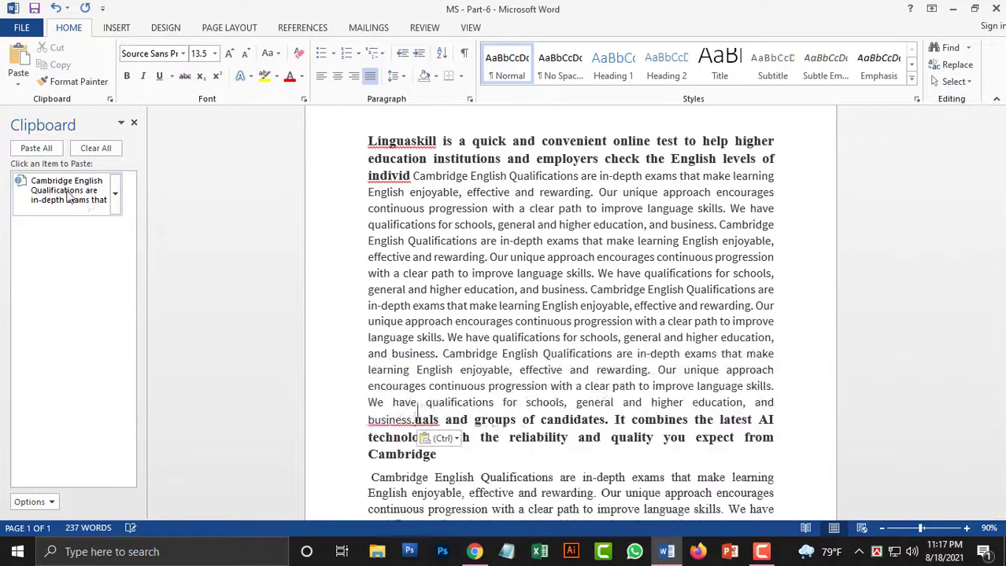
# - Show the Clipboard pane's display options and close them without changing any
pyautogui.click(32, 502)
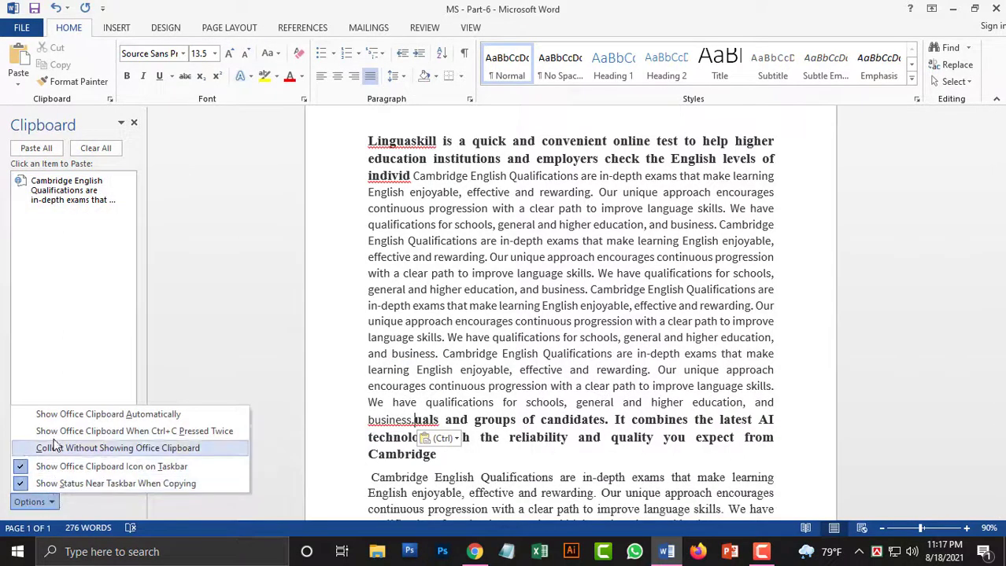
pyautogui.click(84, 351)
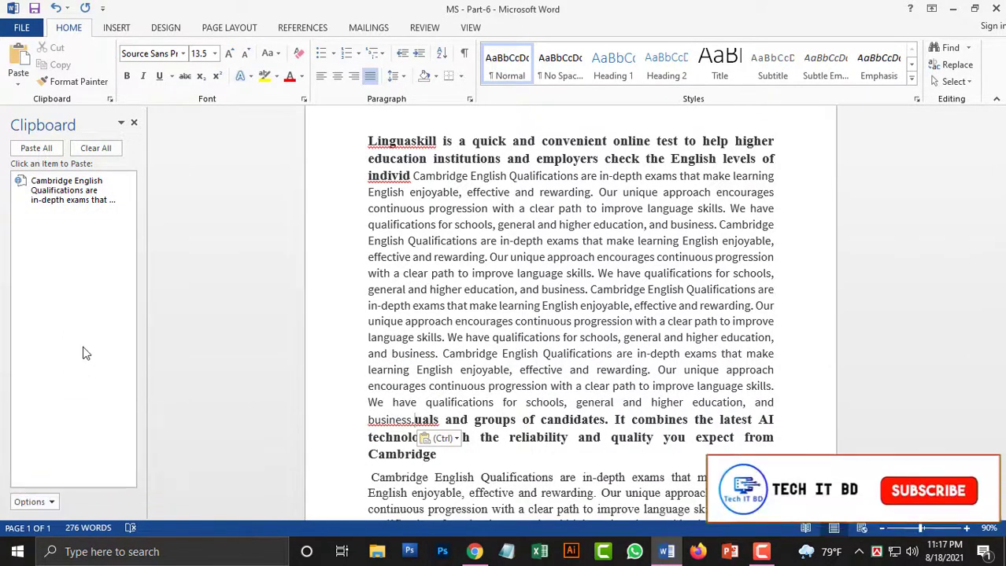
pyautogui.scroll(-3, 361, 386)
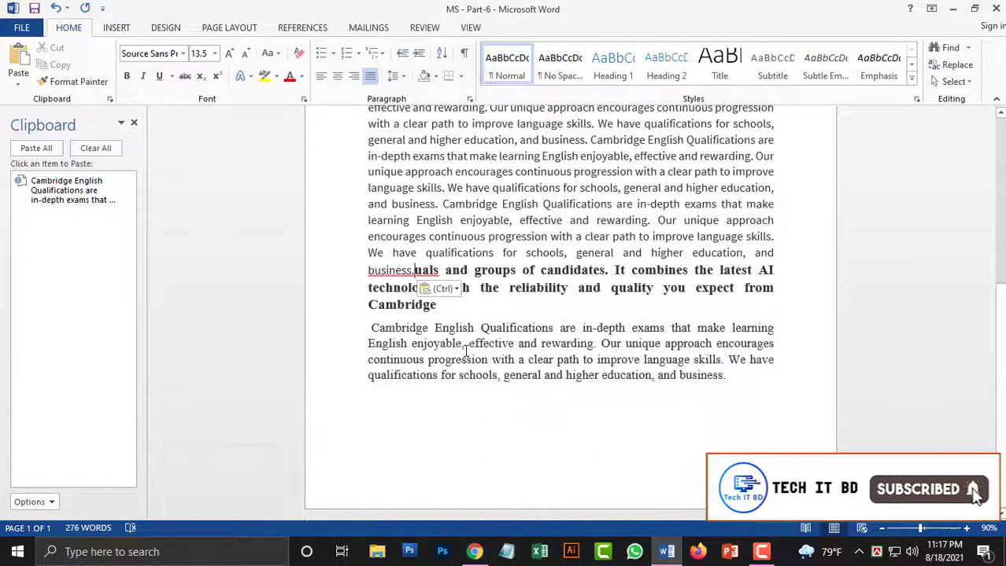
# - Switch to the chtdb.gov.bd page in Chrome and copy the full Bengali project background paragraph in row ৬
pyautogui.click(476, 554)
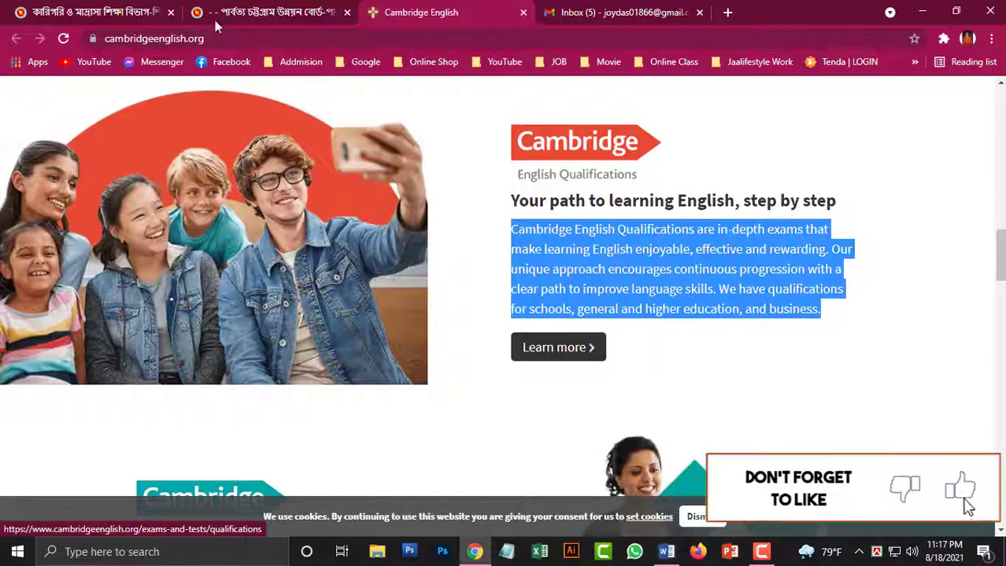
pyautogui.click(239, 15)
pyautogui.scroll(1, 362, 234)
pyautogui.scroll(2, 361, 234)
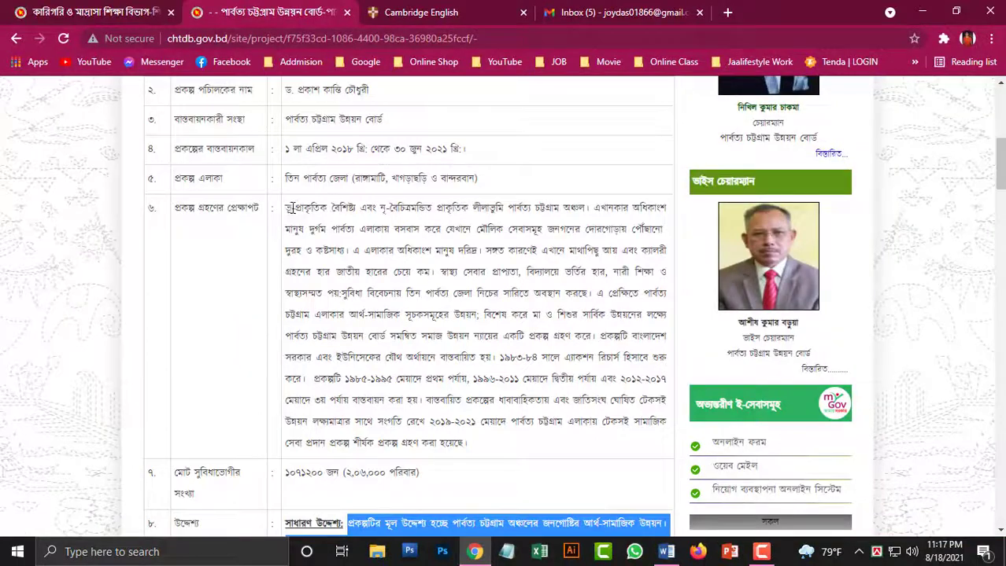
pyautogui.moveTo(289, 209); pyautogui.dragTo(480, 447)
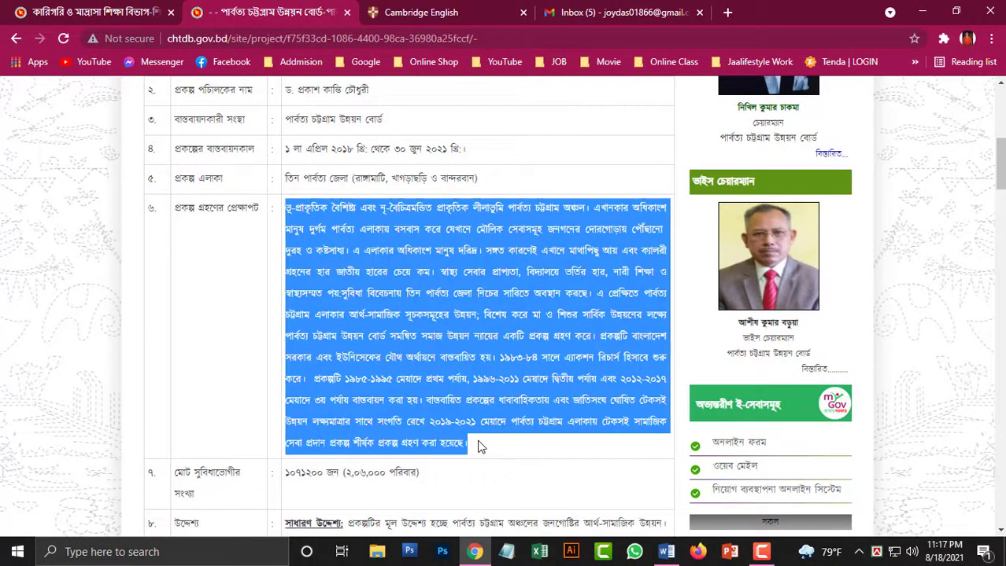
pyautogui.hotkey('ctrl', 'c')
# - Copy the bulleted specific objectives in row ৮ and paste them from Word's Clipboard pane into the Linguaskill paragraph
pyautogui.scroll(-6, 433, 289)
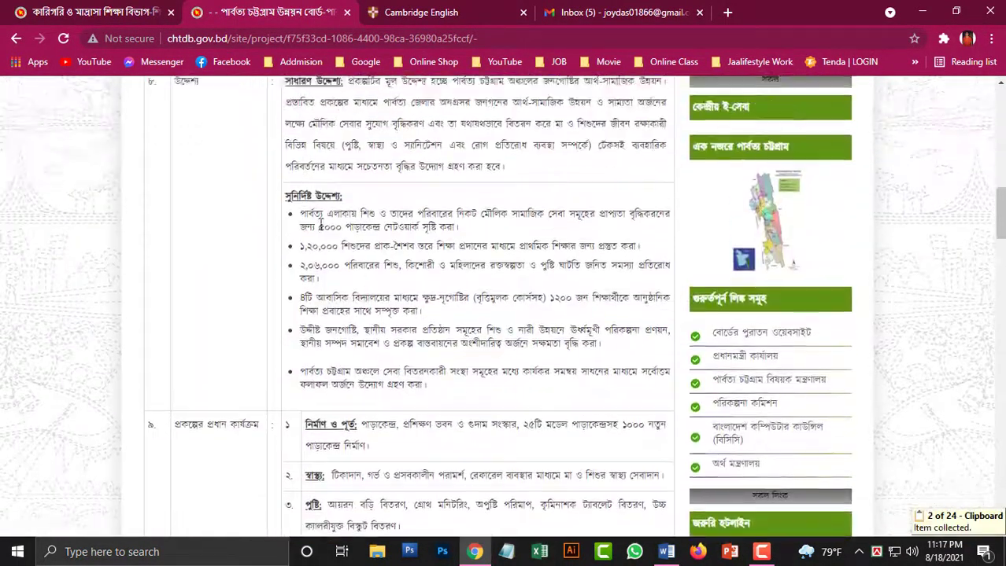
pyautogui.moveTo(304, 209); pyautogui.dragTo(478, 395)
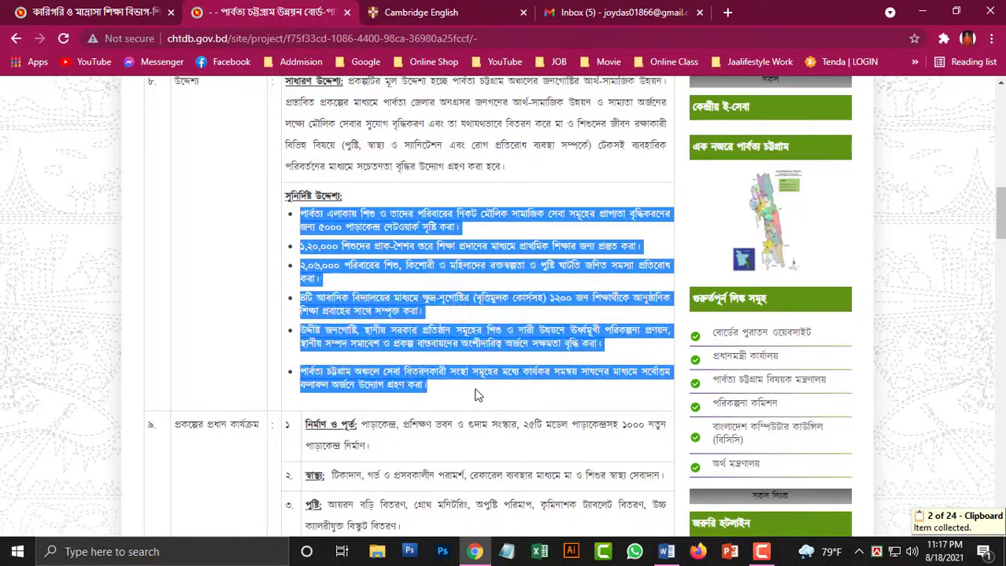
pyautogui.click(666, 552)
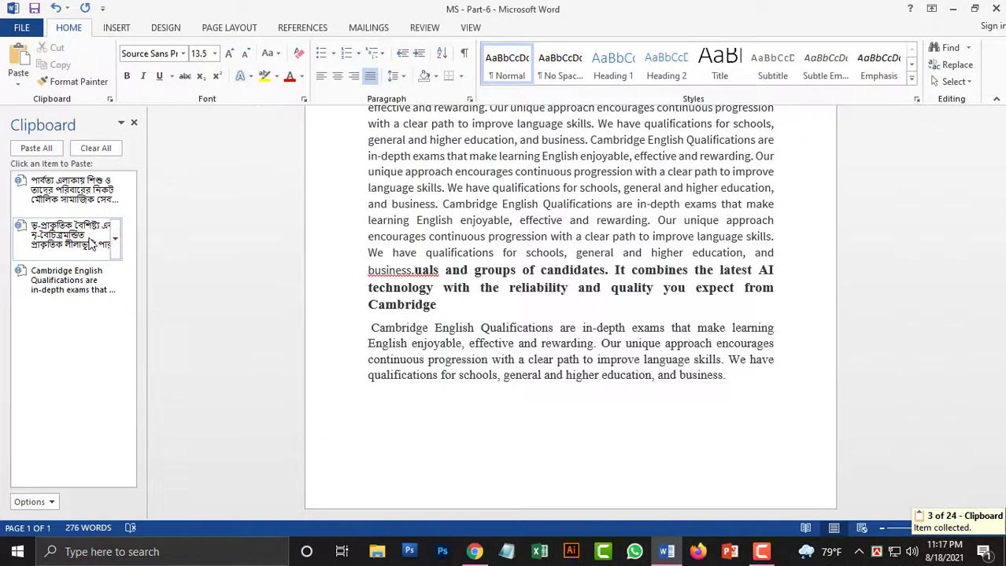
pyautogui.click(75, 198)
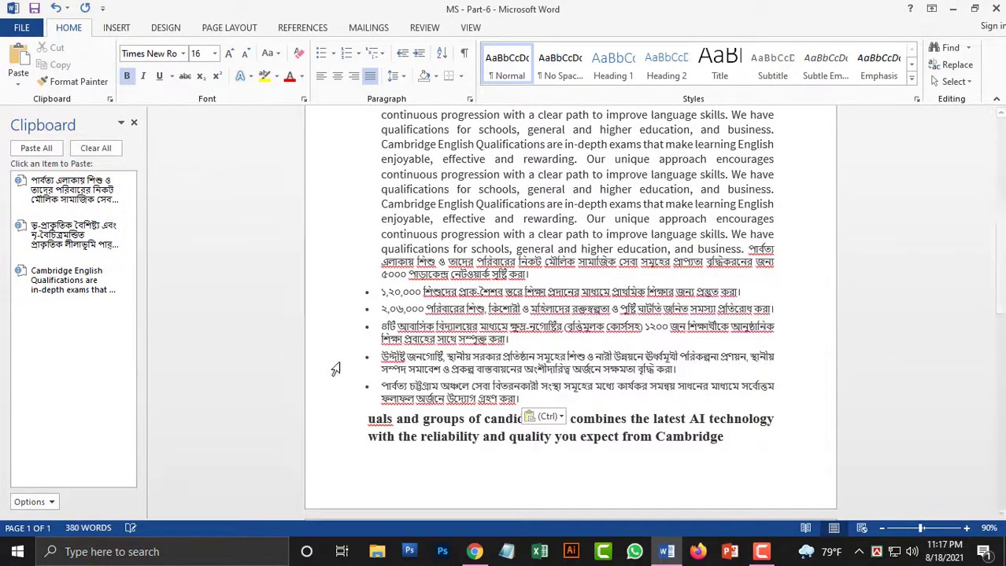
# - Paste the collected specific objectives and the project background paragraph below the last Cambridge paragraph on page 2
pyautogui.scroll(-5, 472, 364)
pyautogui.scroll(-7, 687, 384)
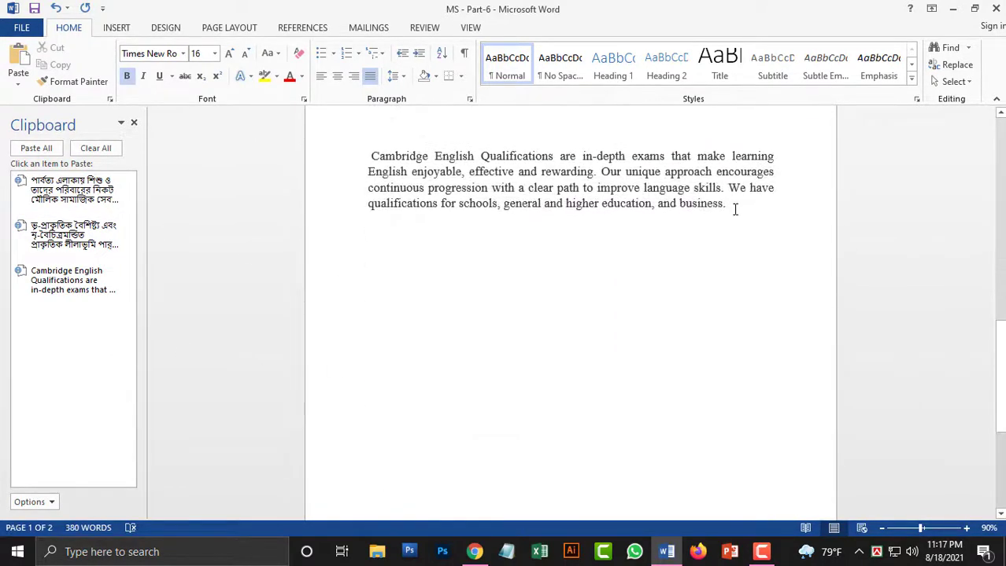
pyautogui.scroll(-3, 653, 226)
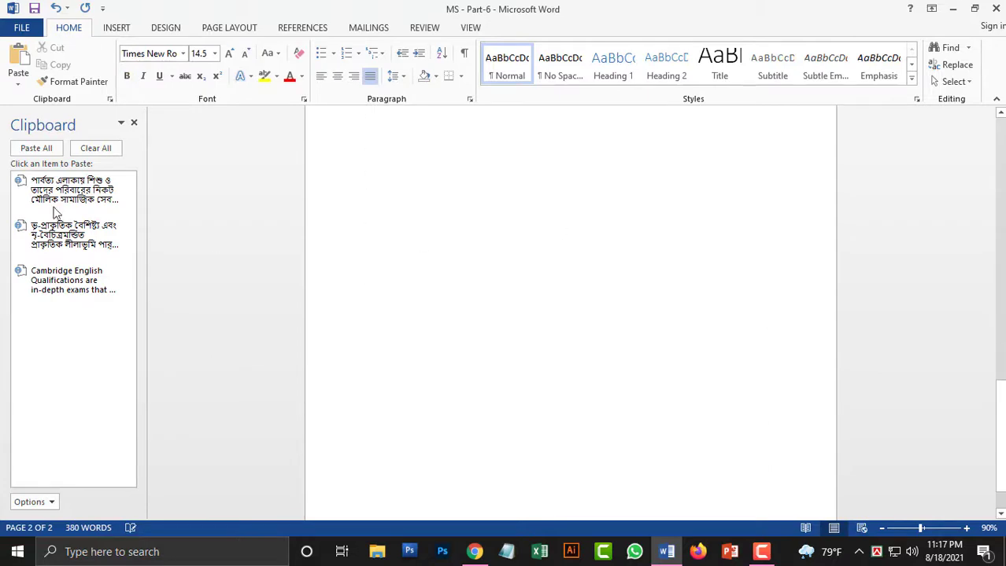
pyautogui.click(70, 193)
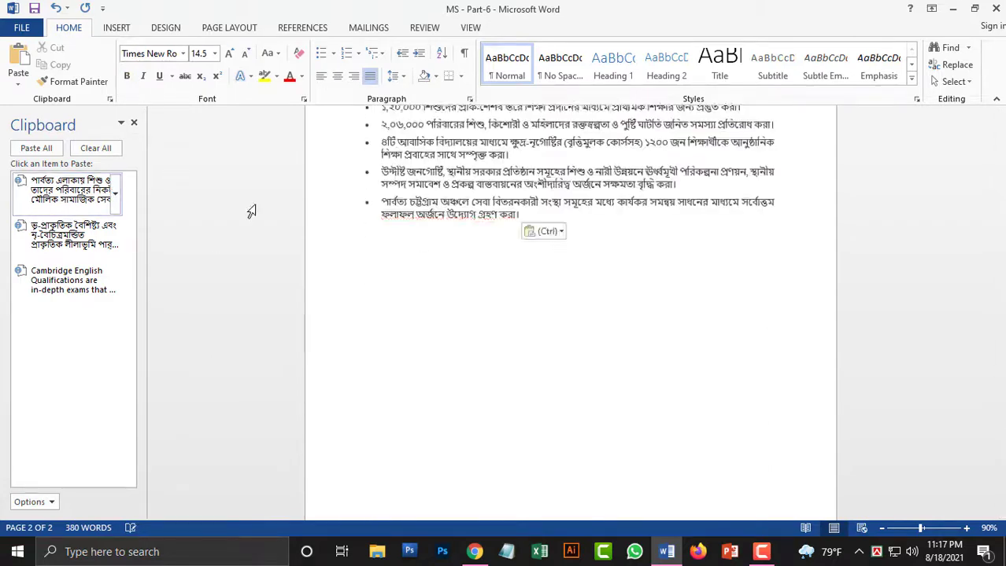
pyautogui.click(53, 248)
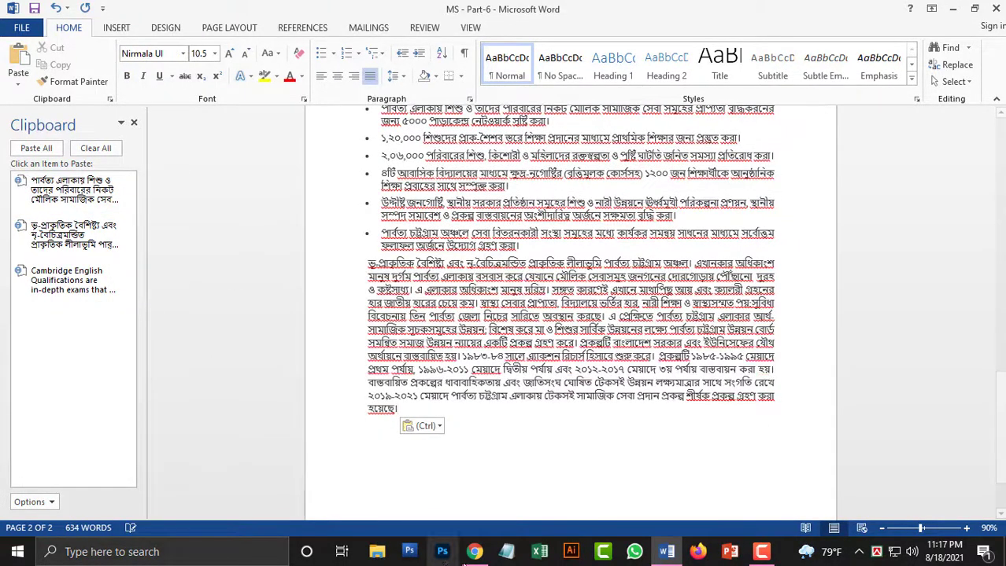
# - Switch back to Chrome and copy the five numbered points under the এসডিজি heading in row ১০
pyautogui.click(474, 552)
pyautogui.scroll(-10, 352, 268)
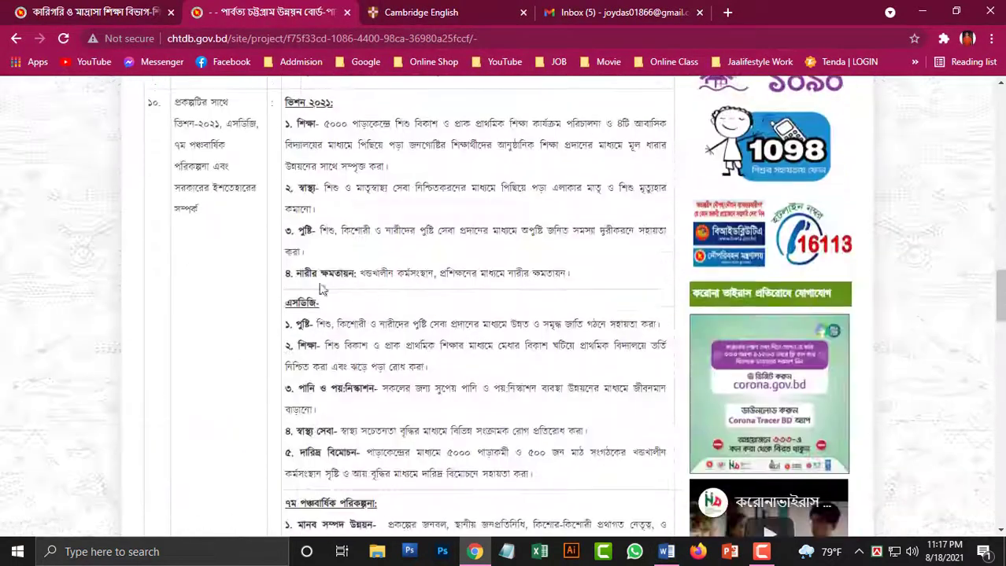
pyautogui.moveTo(280, 325); pyautogui.dragTo(581, 483)
pyautogui.hotkey('ctrl', 'c')
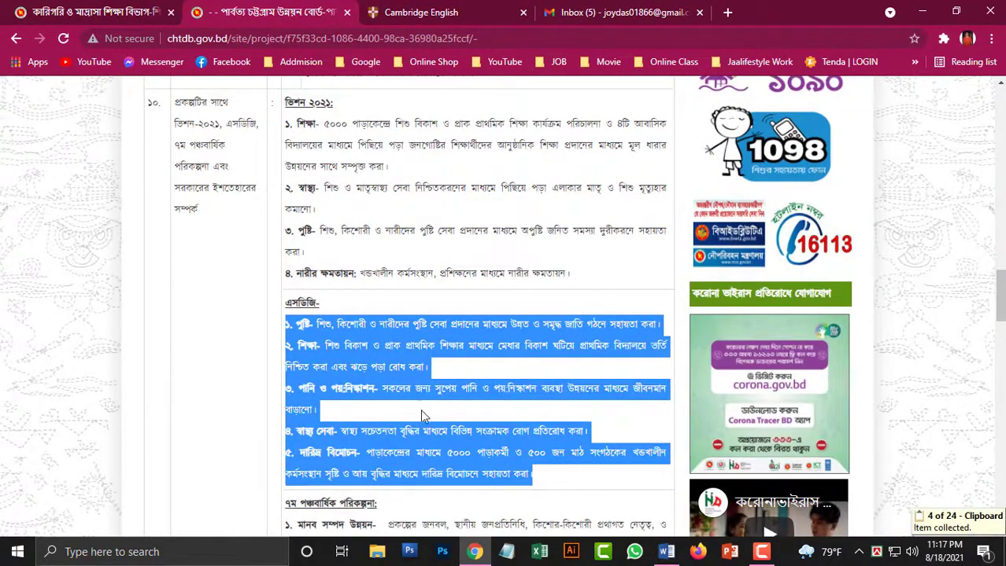
# - Copy the ৭ম পঞ্চবার্ষিক পরিকল্পনা section with its heading and four points, and return to the Word document
pyautogui.scroll(-3, 329, 355)
pyautogui.moveTo(285, 206); pyautogui.dragTo(591, 395)
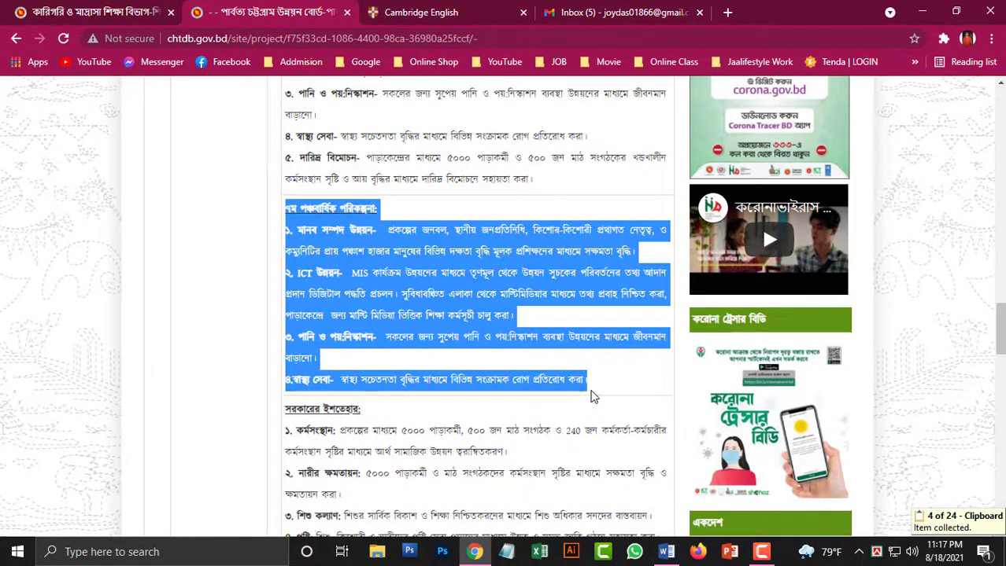
pyautogui.hotkey('ctrl', 'c')
pyautogui.hotkey('alt', 'Tab')
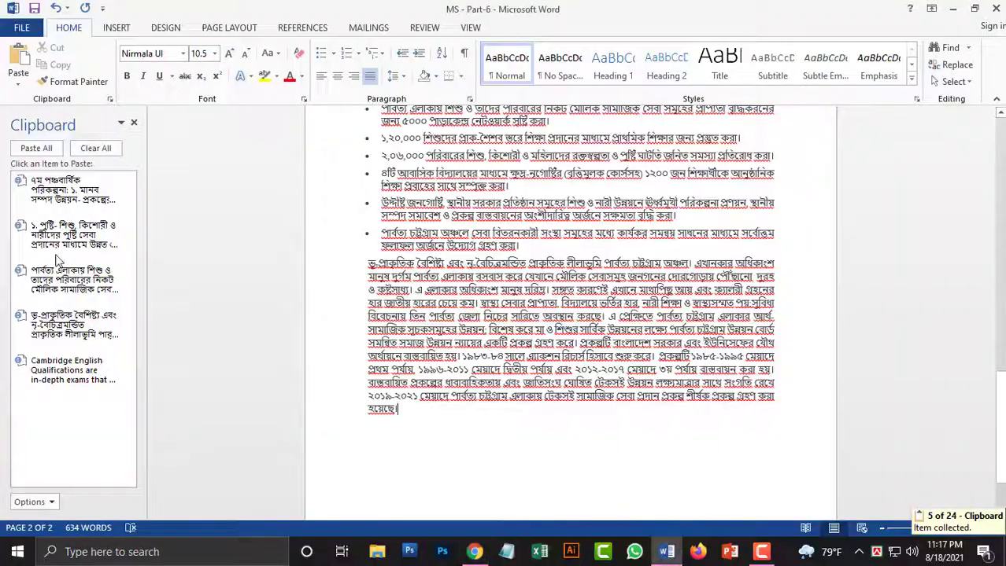
# - Paste the collected ৭ম পঞ্চবার্ষিক পরিকল্পনা section followed by the five এসডিজি points at the end of the document
pyautogui.click(71, 190)
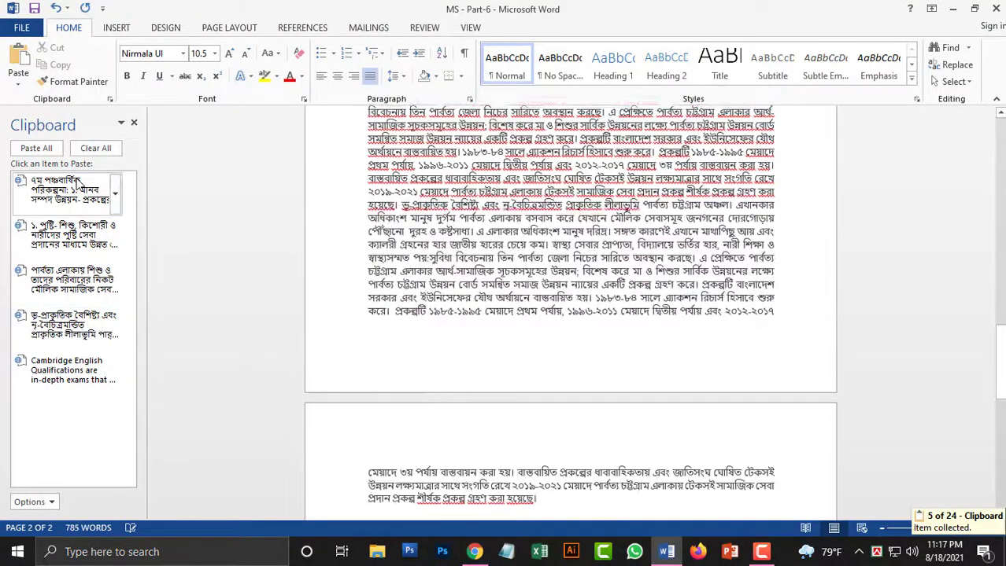
pyautogui.click(71, 235)
pyautogui.scroll(-5, 485, 290)
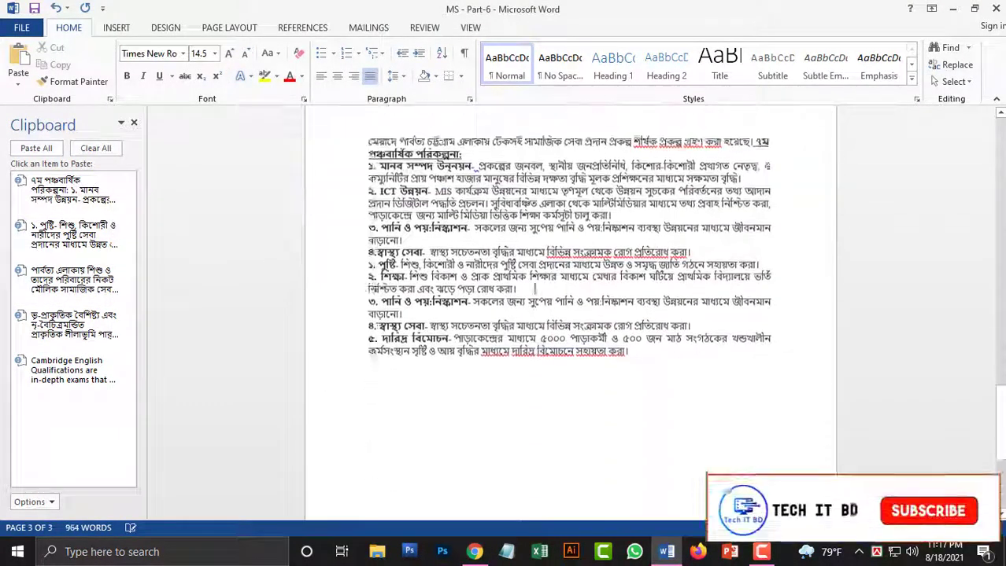
# - Clear all collected items from the Clipboard and close its pane
pyautogui.scroll(4, 485, 290)
pyautogui.scroll(10, 480, 253)
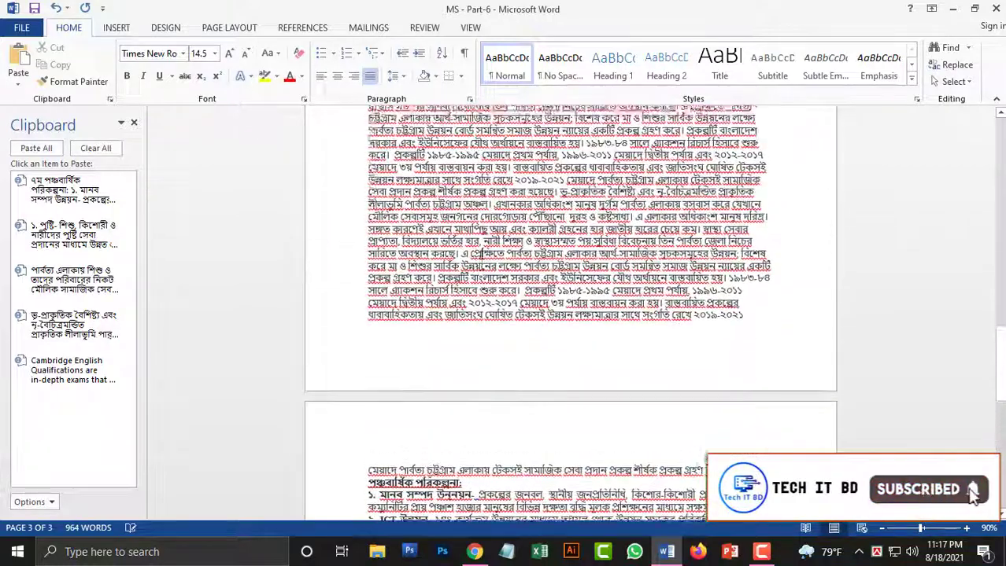
pyautogui.scroll(4, 480, 254)
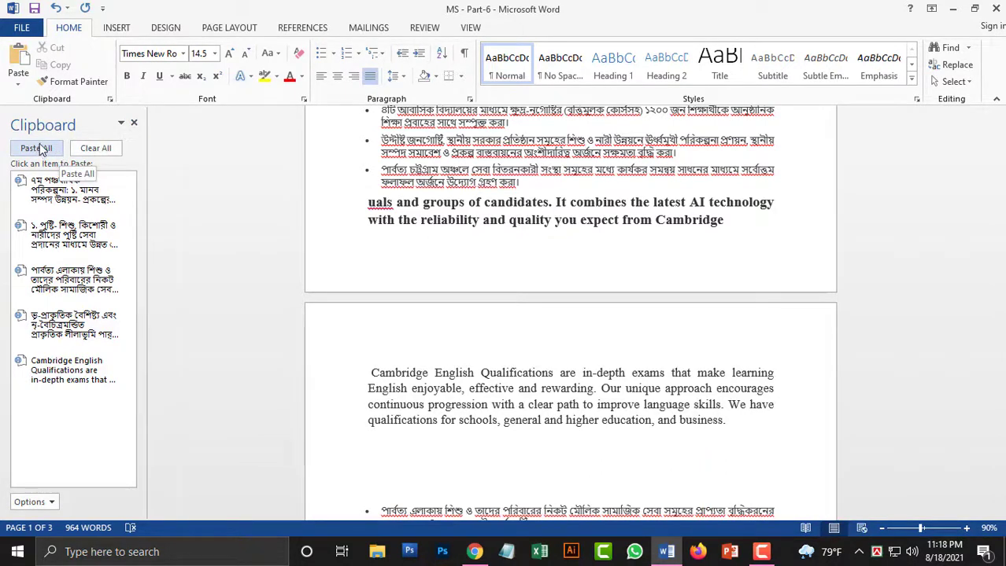
pyautogui.click(96, 149)
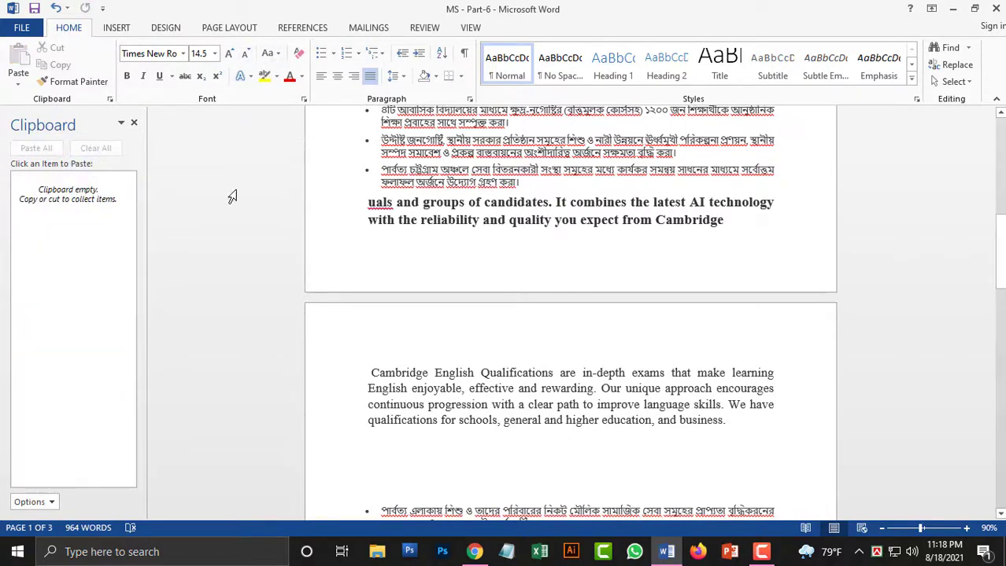
pyautogui.scroll(5, 232, 196)
pyautogui.click(134, 123)
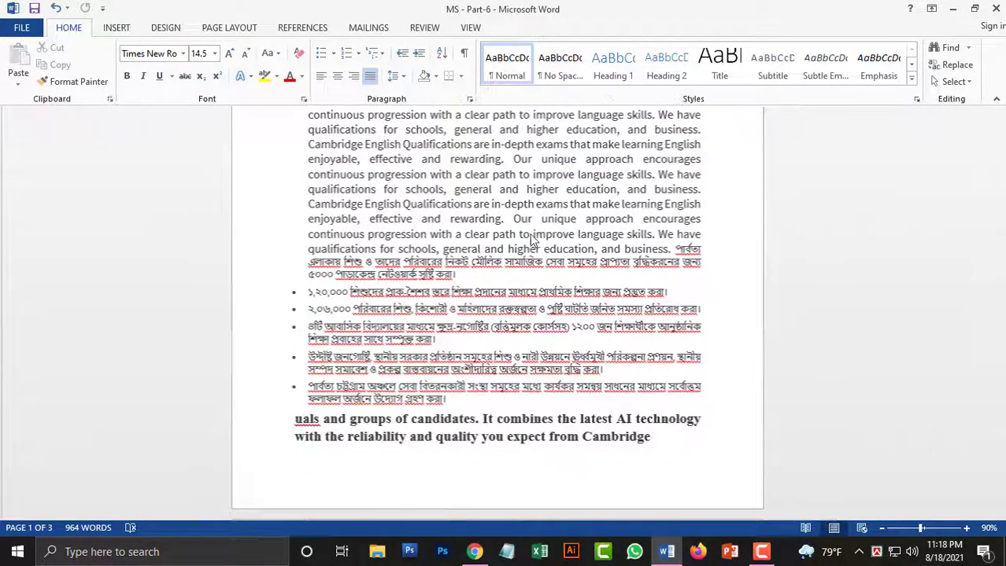
pyautogui.scroll(3, 533, 240)
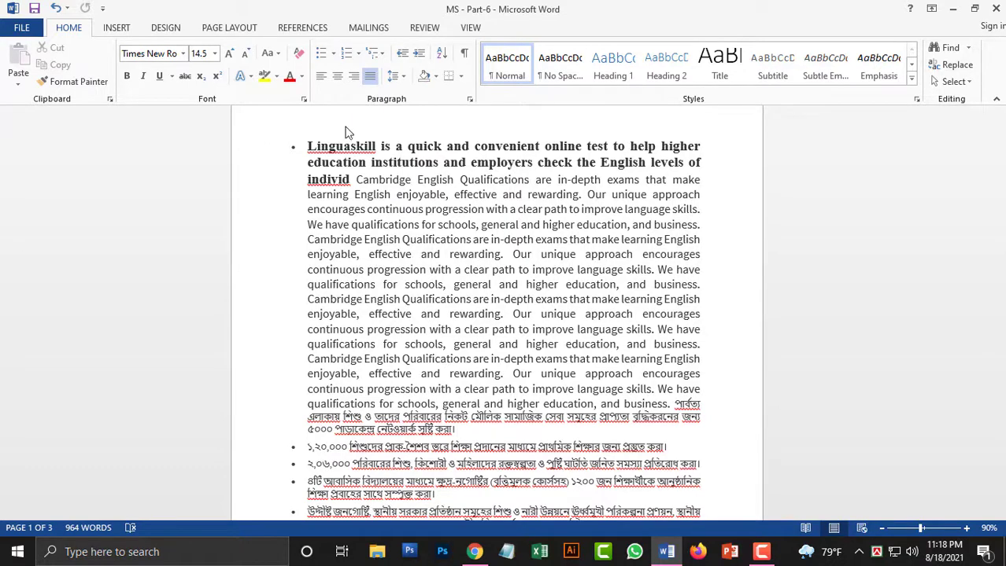
pyautogui.scroll(2, 397, 255)
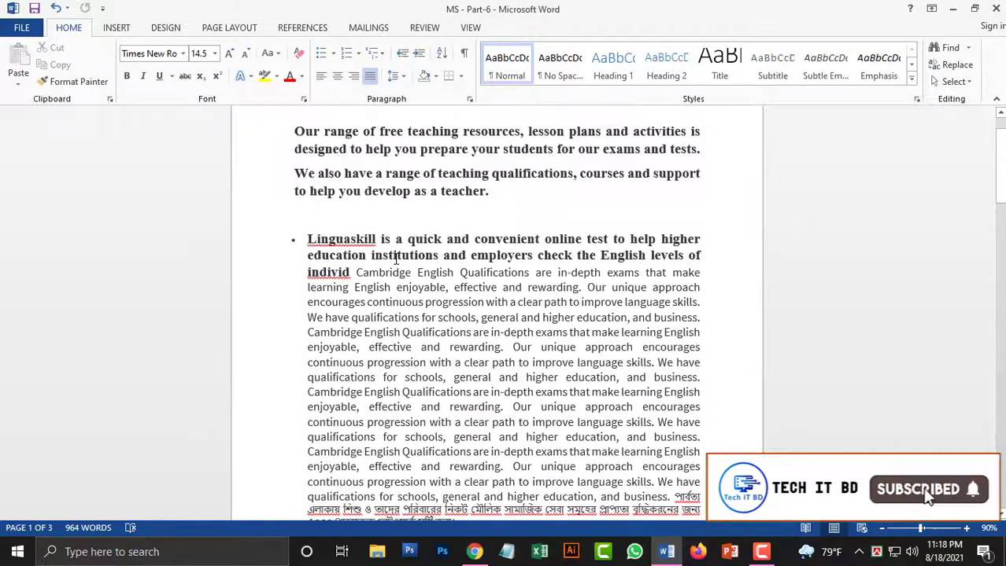